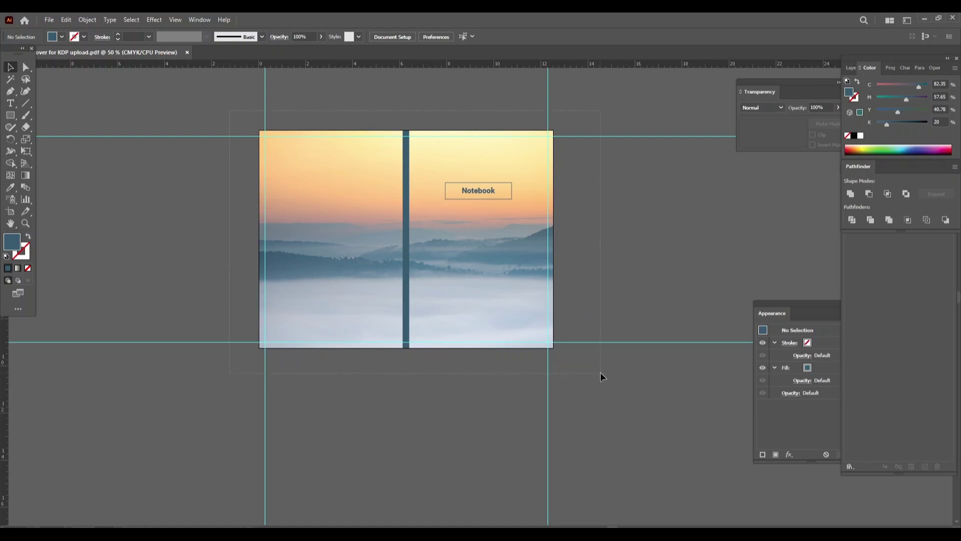
- Move all the finished sunset cover artwork off the artboard to the left
key(ctrl+a)
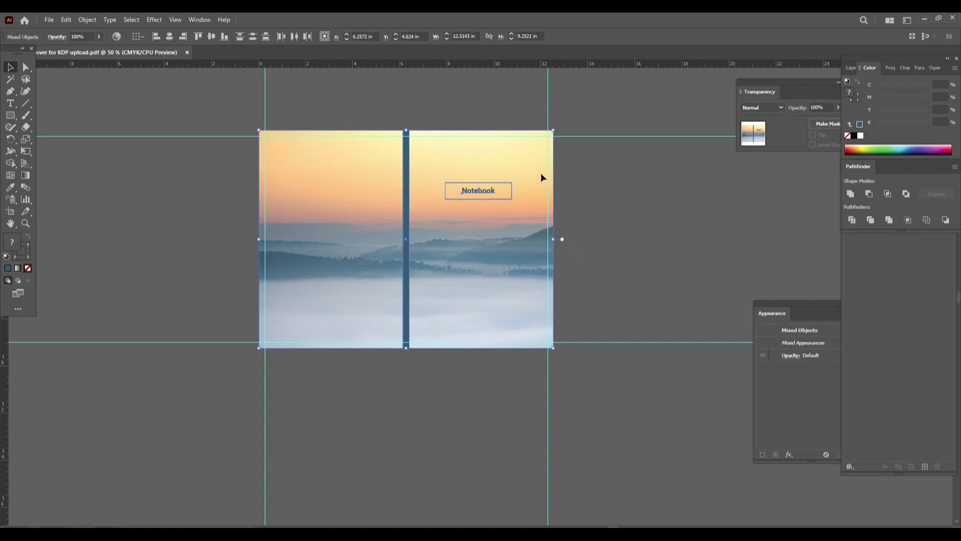
drag(542, 177, 206, 177)
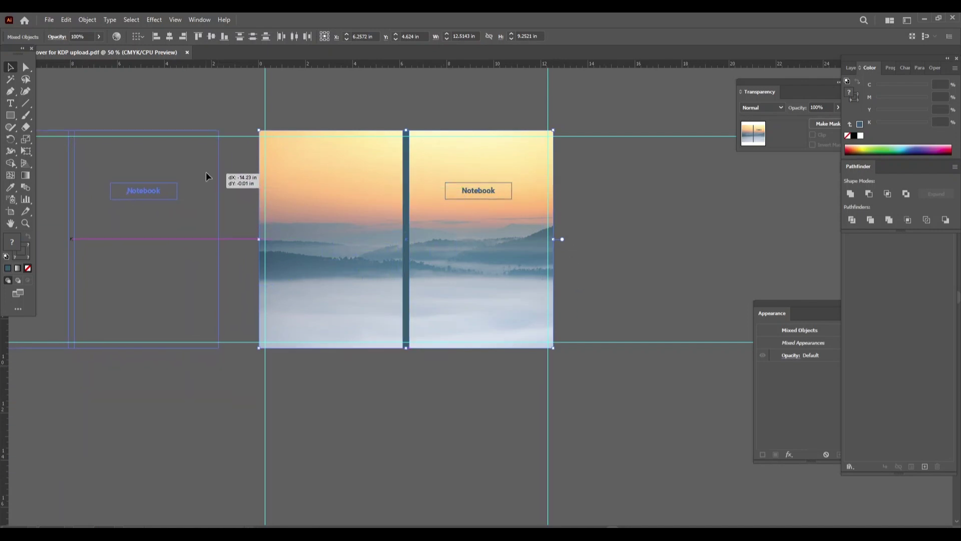
drag(206, 173, 204, 172)
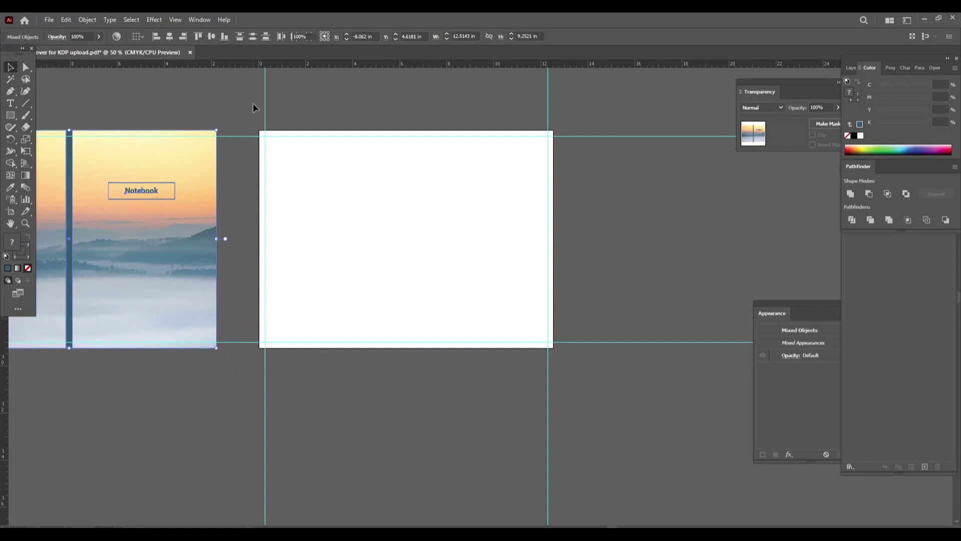
click(249, 125)
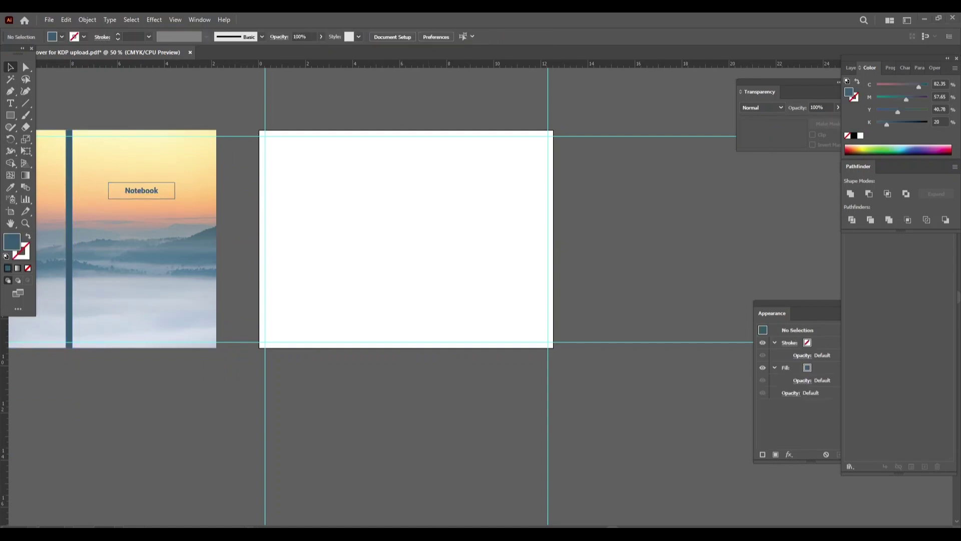
click(578, 508)
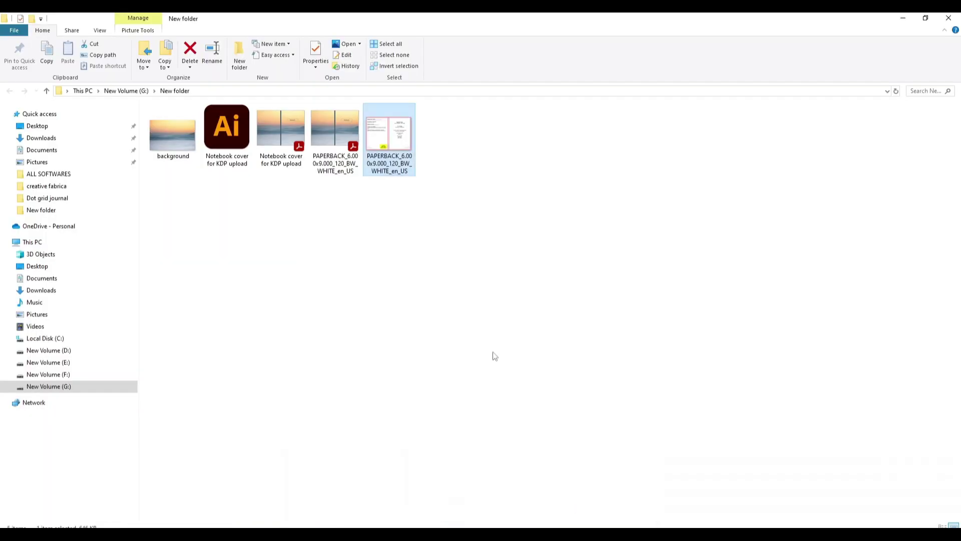
mouse_move(389, 133)
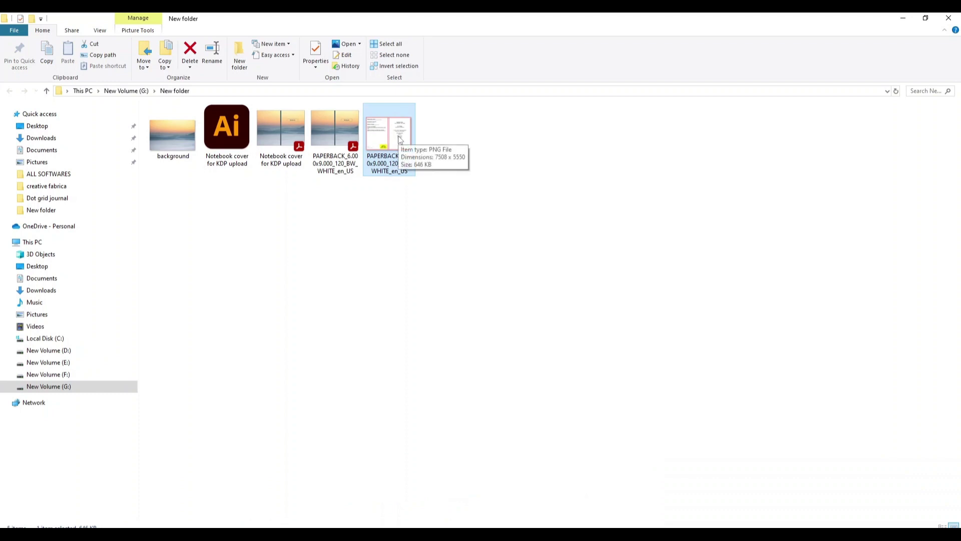
- Drag the PAPERBACK template PNG from File Explorer onto the Illustrator artboard
mouse_move(398, 136)
mouse_down()
mouse_move(255, 521)
mouse_move(386, 246)
mouse_up()
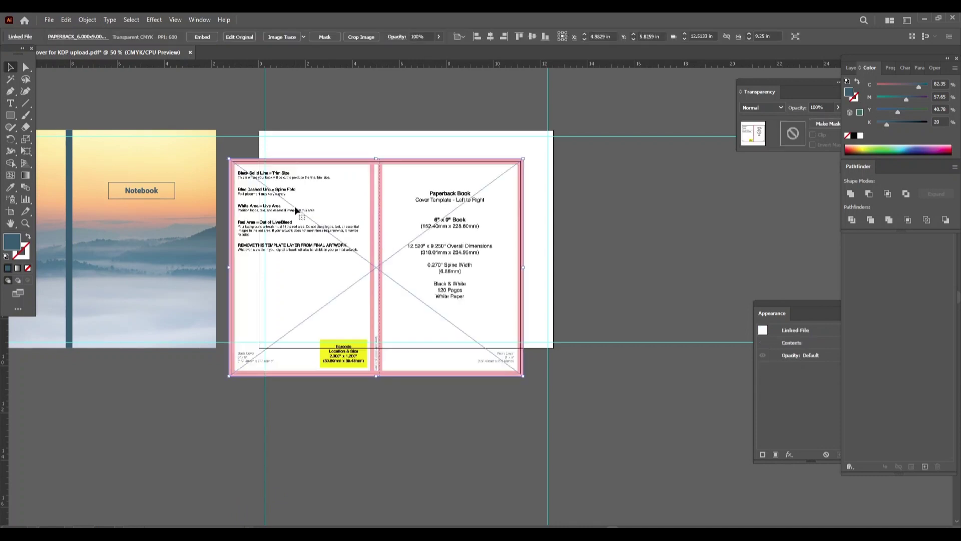
- Embed the KDP template image and snap it to fill the artboard exactly
alt+scroll(284, 134, up, 2)
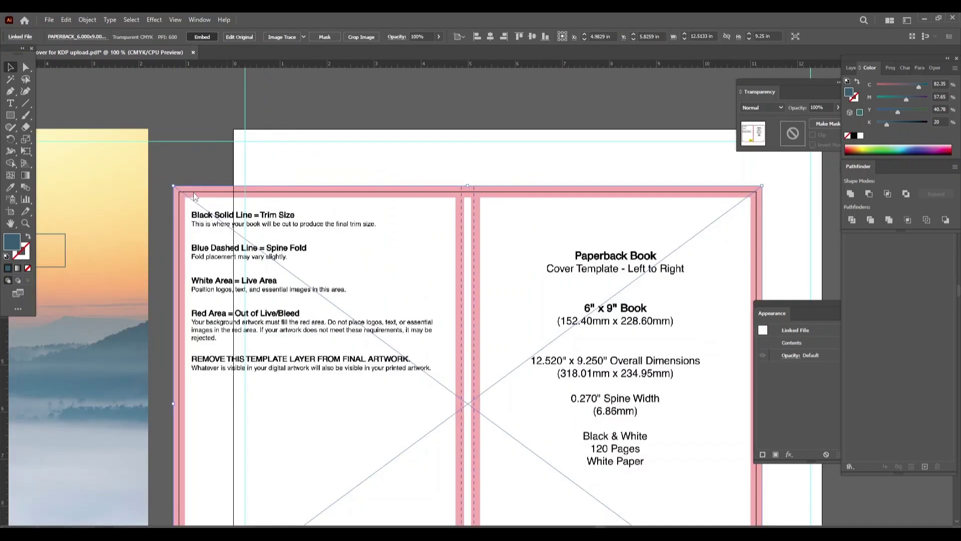
drag(194, 204, 253, 145)
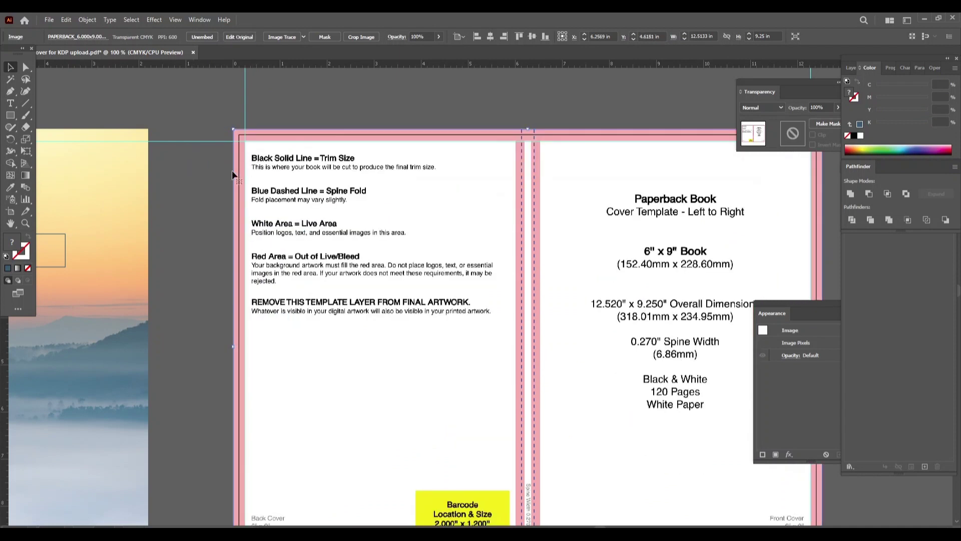
alt+scroll(228, 179, down, 3)
alt+scroll(319, 232, up, 1)
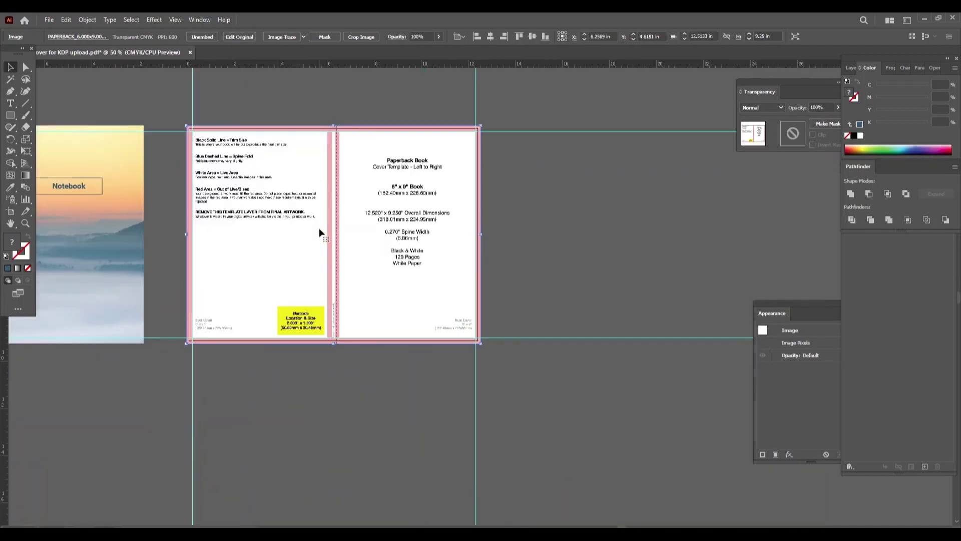
click(583, 258)
- Draw a rectangle over the top of the spine, aligned with the template's top edge
alt+scroll(330, 135, up, 3)
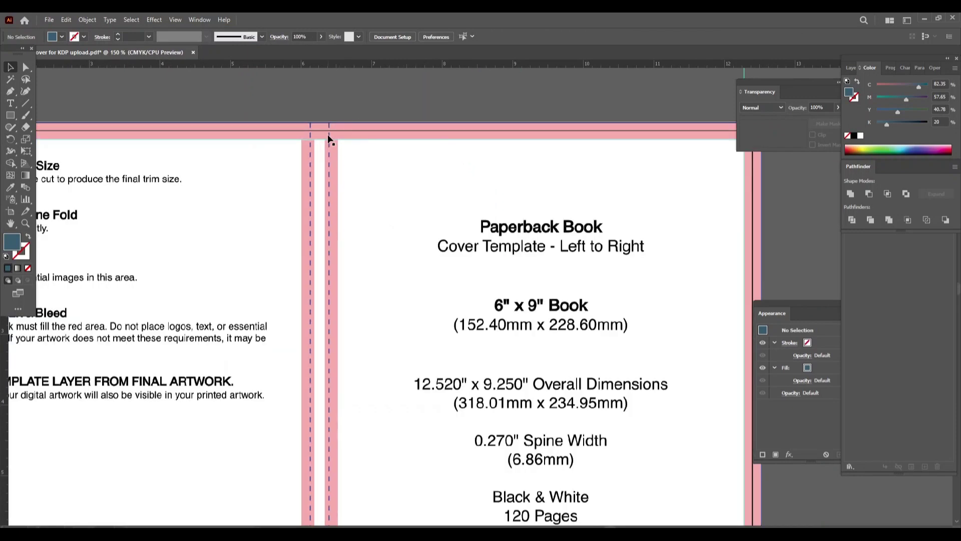
click(10, 115)
alt+scroll(304, 121, up, 2)
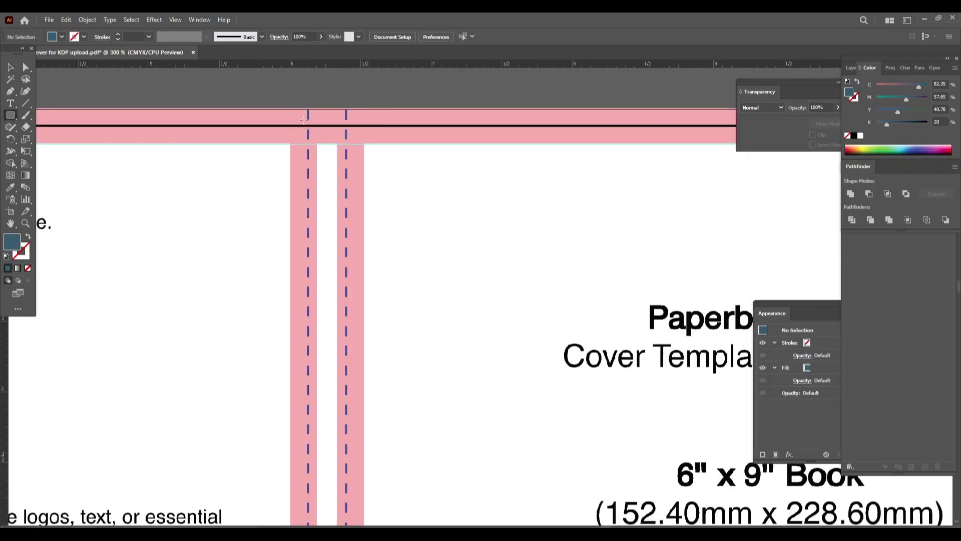
drag(308, 107, 346, 245)
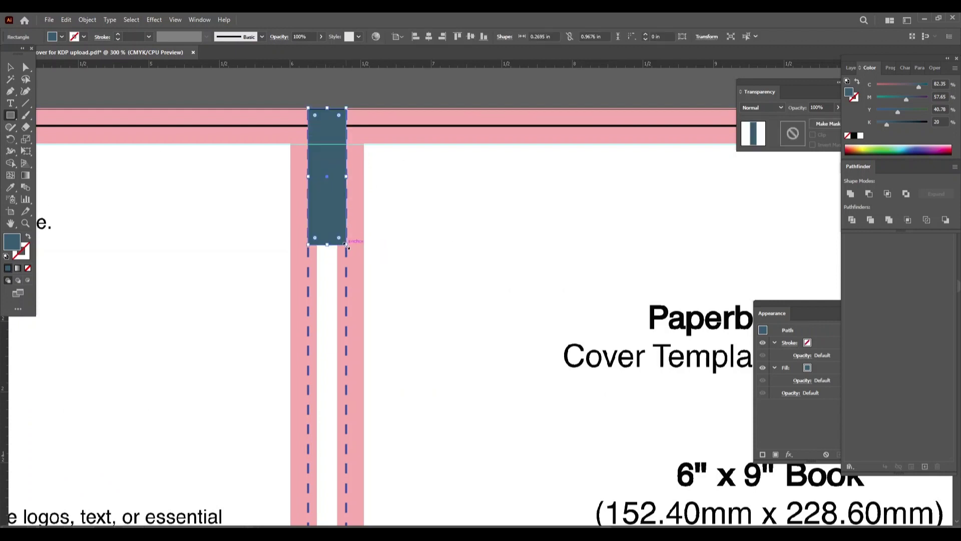
click(10, 67)
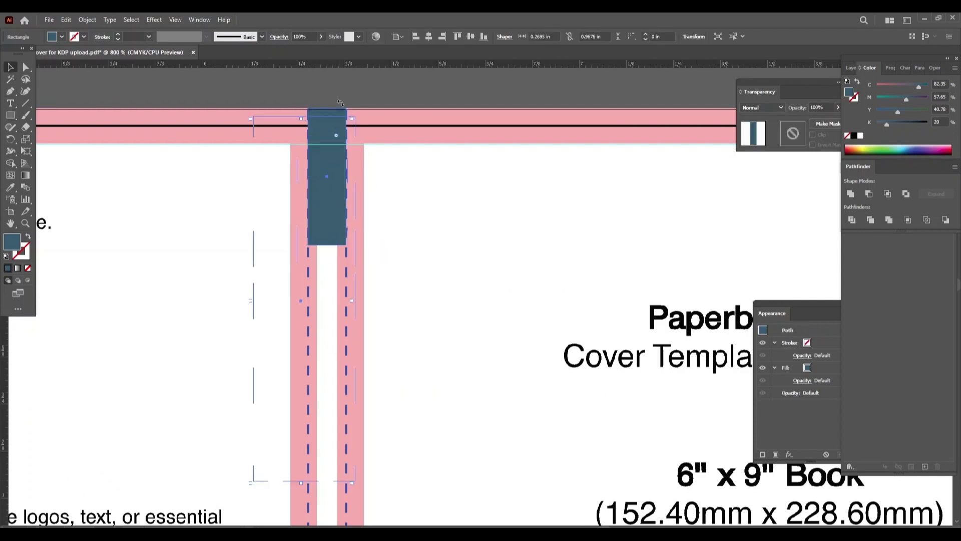
alt+scroll(343, 103, up, 3)
key(ctrl+a)
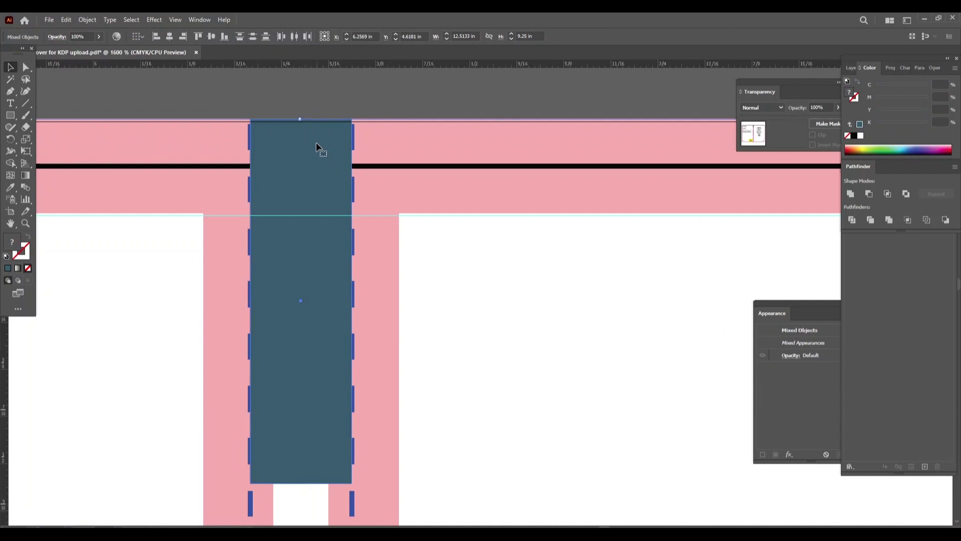
alt+scroll(316, 142, up, 2)
drag(317, 143, 316, 148)
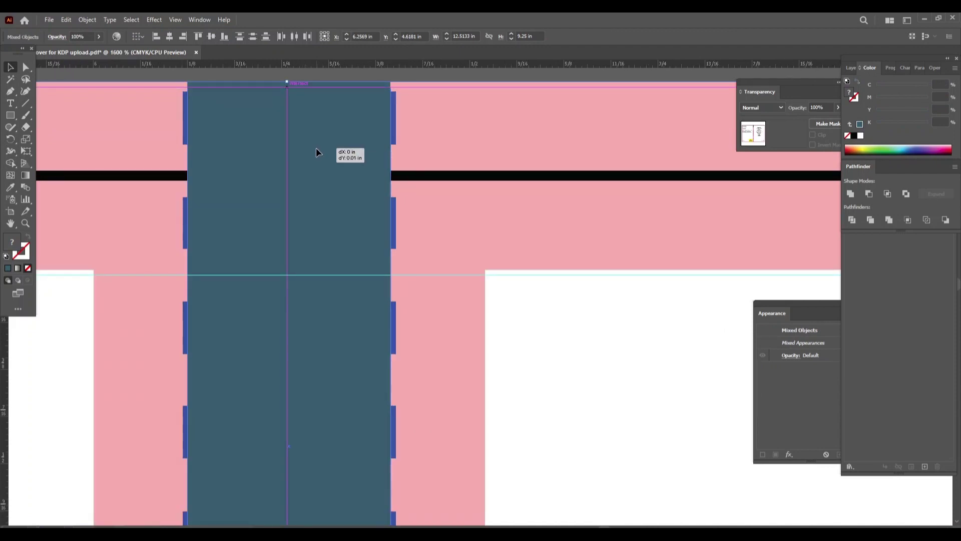
- Stretch the spine rectangle's left and right sides to the dashed fold lines
click(398, 80)
click(317, 193)
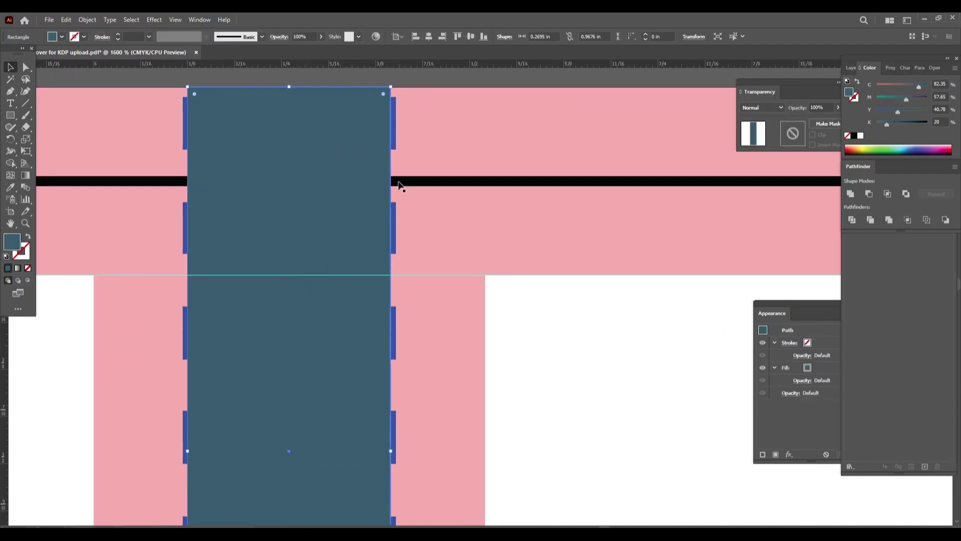
alt+scroll(399, 189, down, 3)
alt+scroll(349, 234, up, 3)
alt+scroll(332, 224, up, 2)
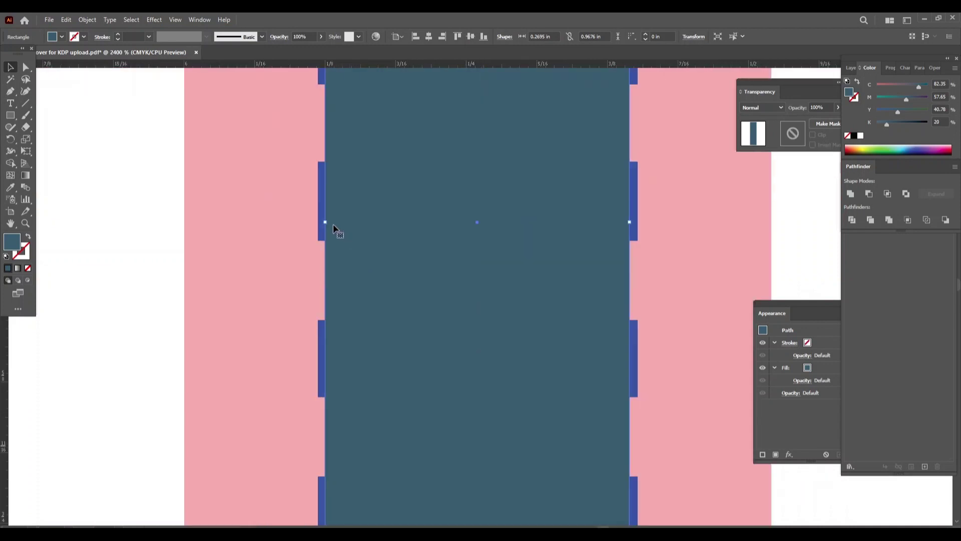
drag(322, 222, 320, 221)
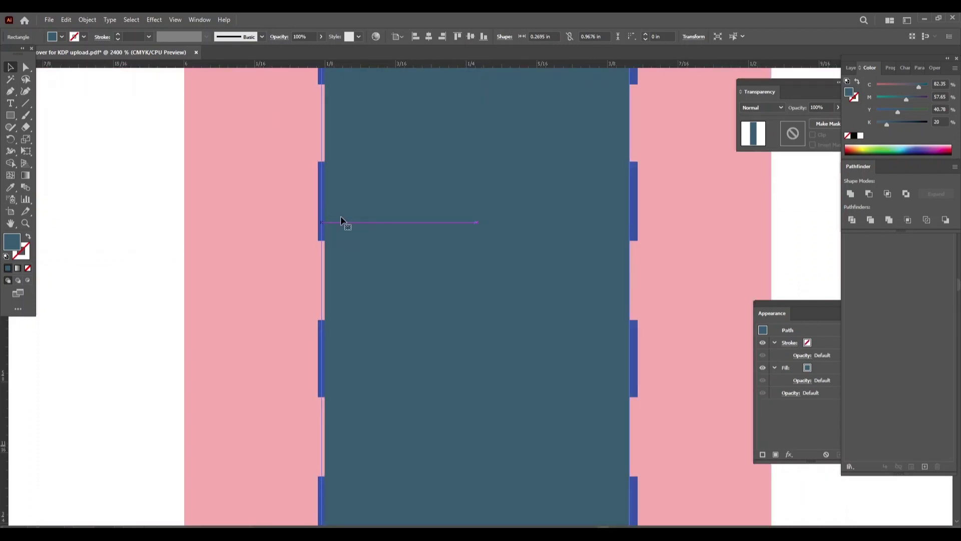
drag(631, 222, 634, 221)
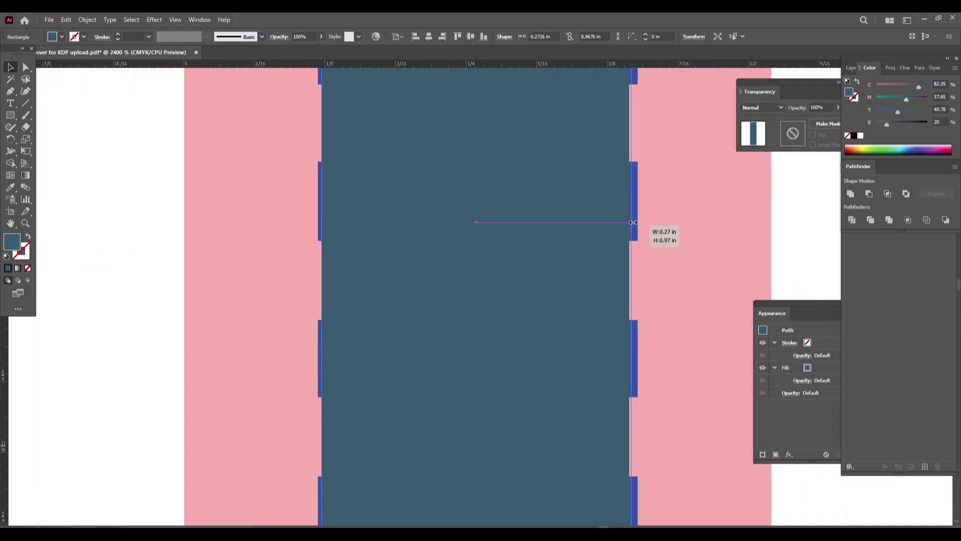
alt+scroll(420, 158, down, 1)
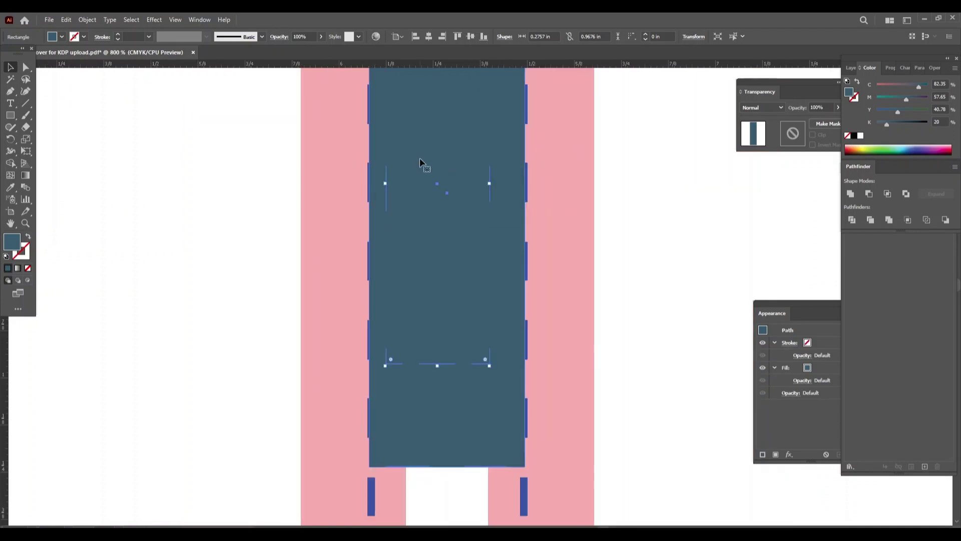
alt+scroll(420, 157, down, 1)
alt+scroll(419, 159, down, 1)
alt+scroll(441, 274, up, 1)
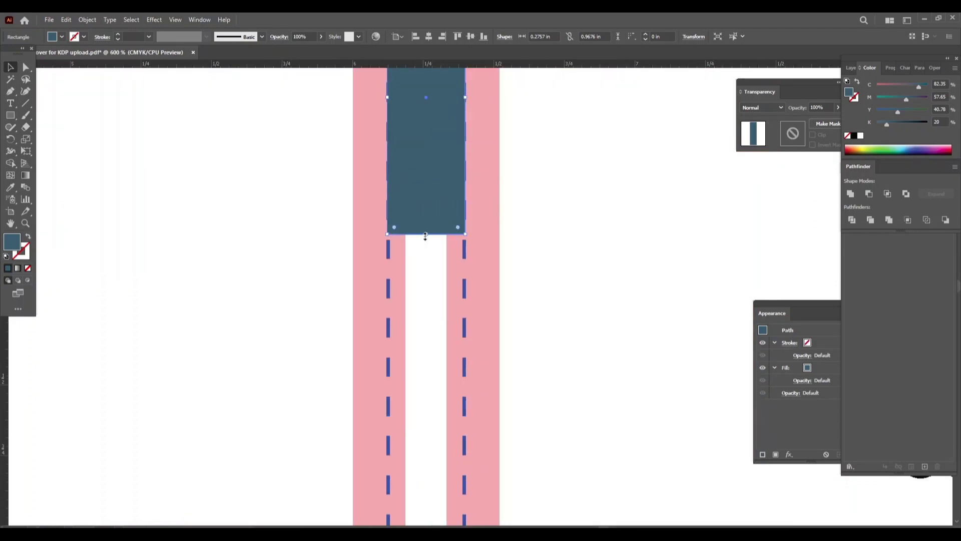
- Drag the teal spine rectangle's bottom edge down to the template's bottom bleed edge
drag(425, 237, 457, 475)
scroll(460, 205, down, 1)
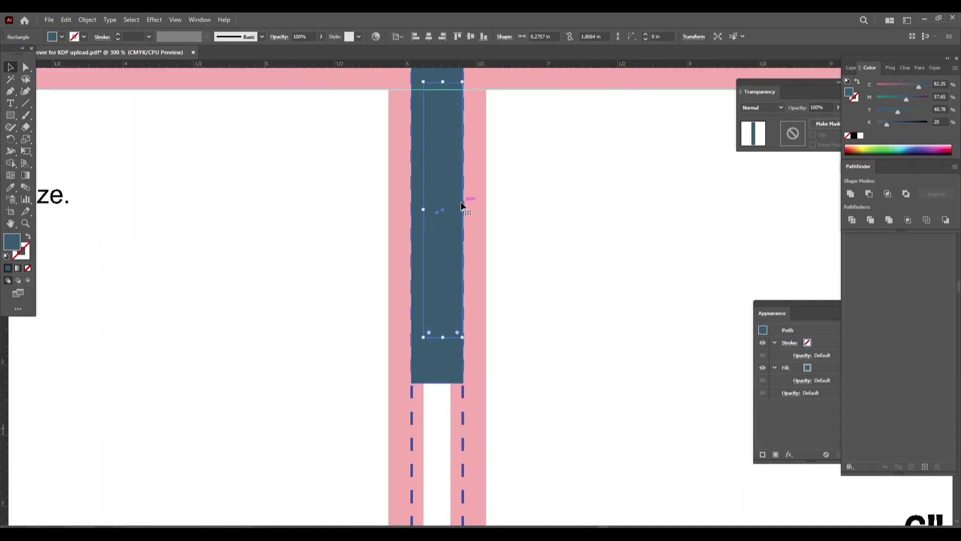
alt+scroll(449, 450, up, 1)
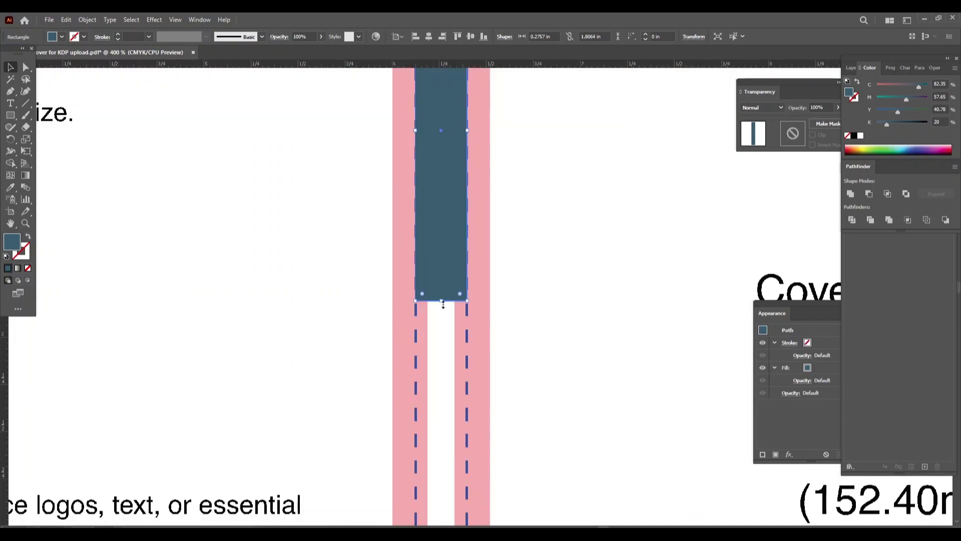
drag(442, 303, 443, 511)
scroll(505, 153, down, 5)
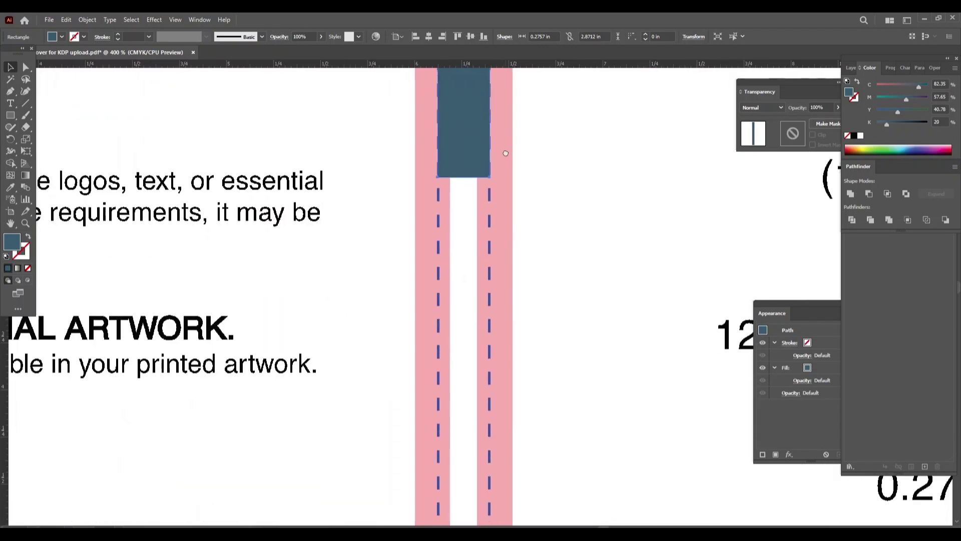
drag(465, 174, 456, 478)
alt+scroll(457, 282, down, 1)
alt+scroll(456, 282, down, 3)
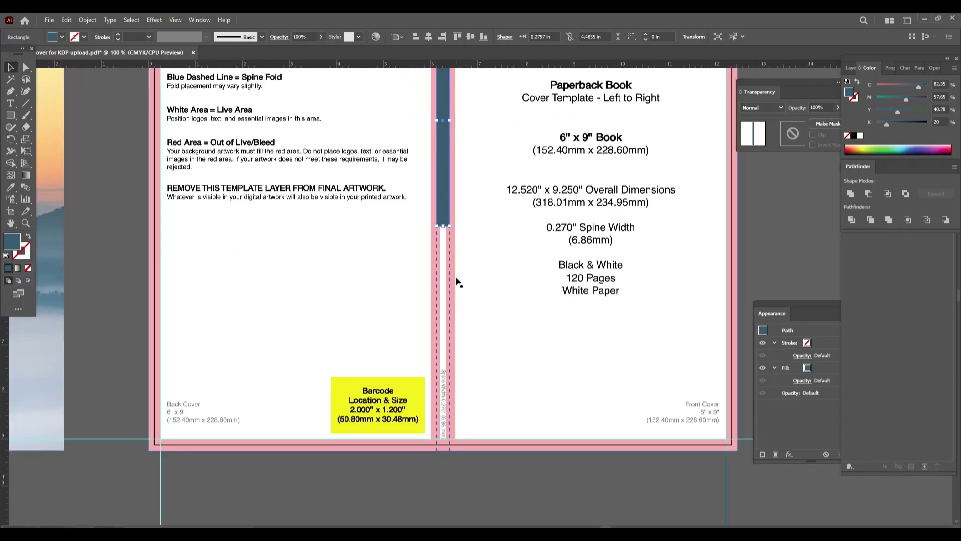
drag(443, 226, 443, 429)
alt+scroll(446, 471, up, 5)
alt+scroll(443, 440, up, 2)
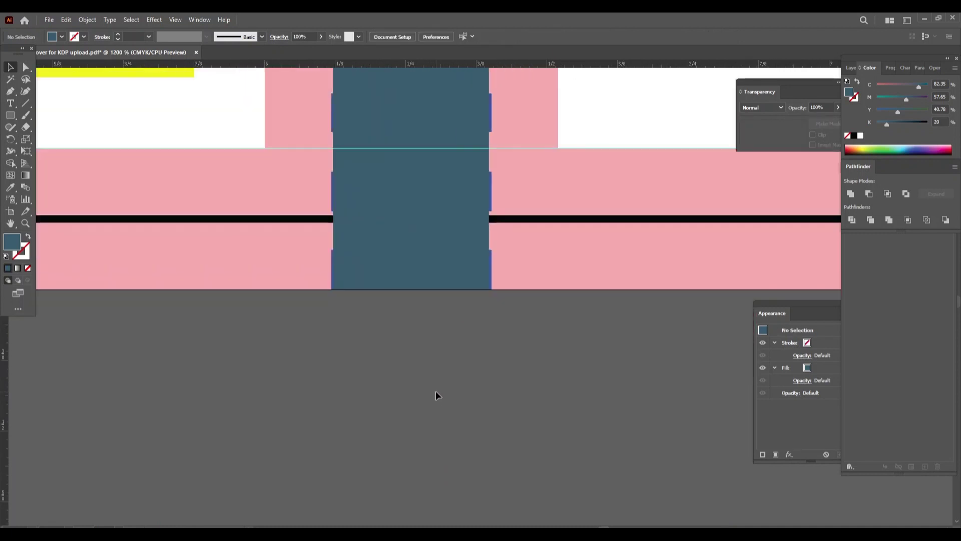
scroll(439, 433, down, 4)
scroll(446, 453, down, 2)
scroll(447, 453, down, 1)
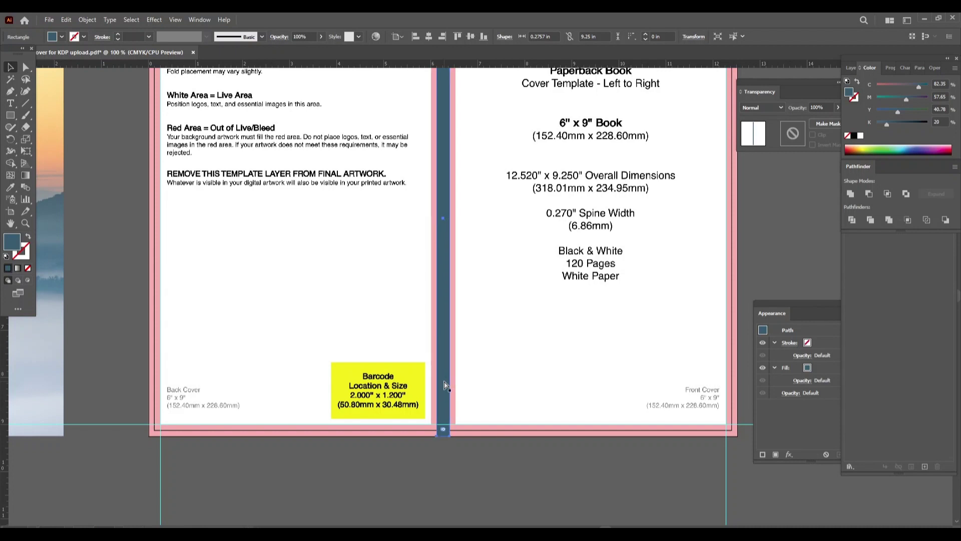
scroll(419, 430, down, 2)
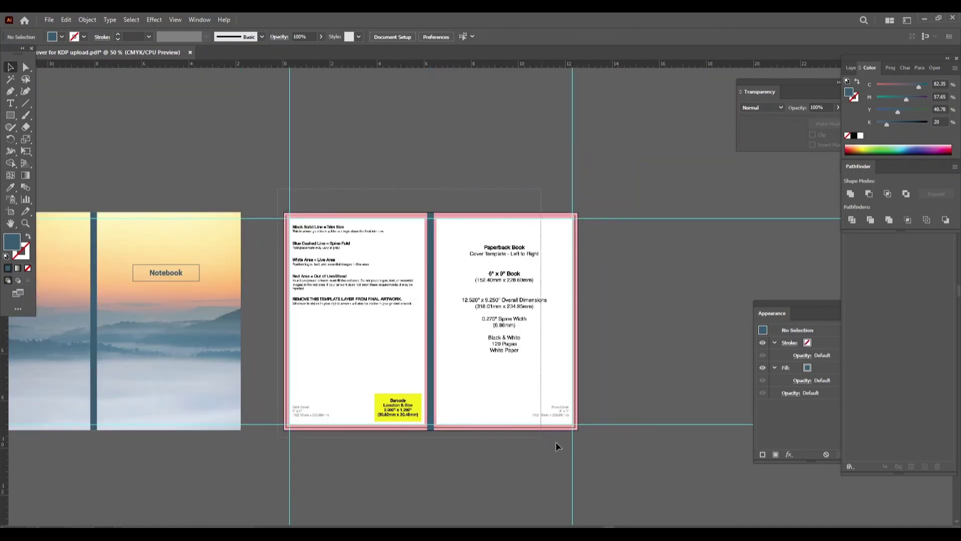
- Delete the KDP template image and bring the background photo in from its folder
click(584, 447)
key(Delete)
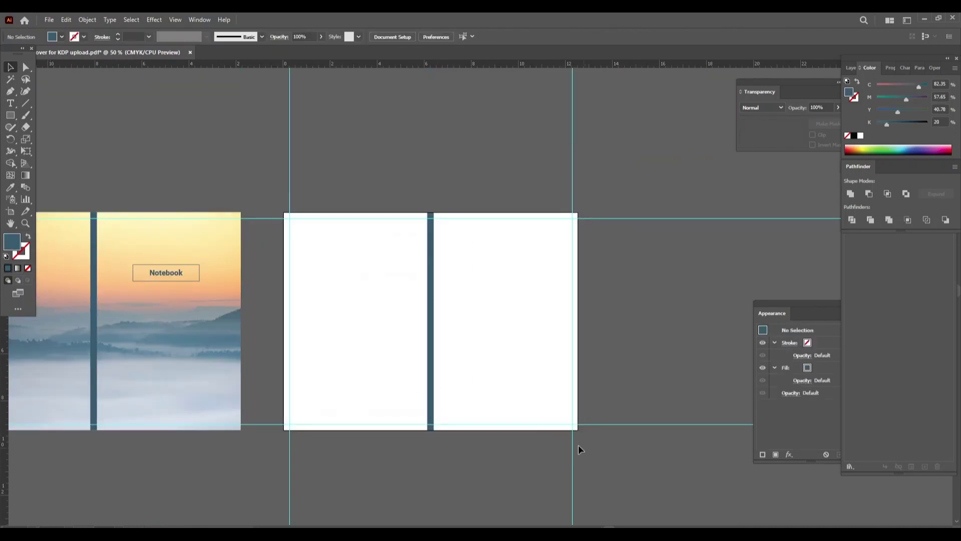
scroll(430, 441, up, 1)
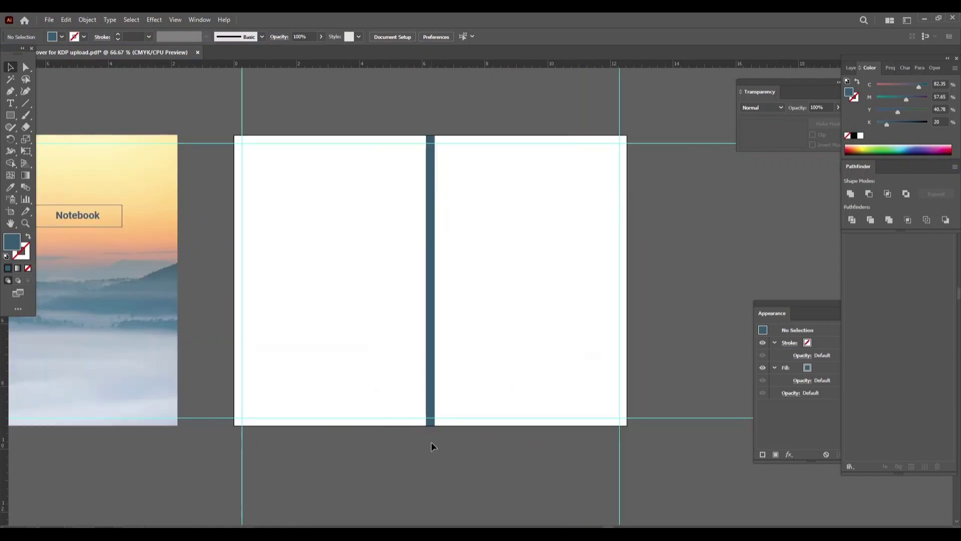
scroll(431, 441, up, 1)
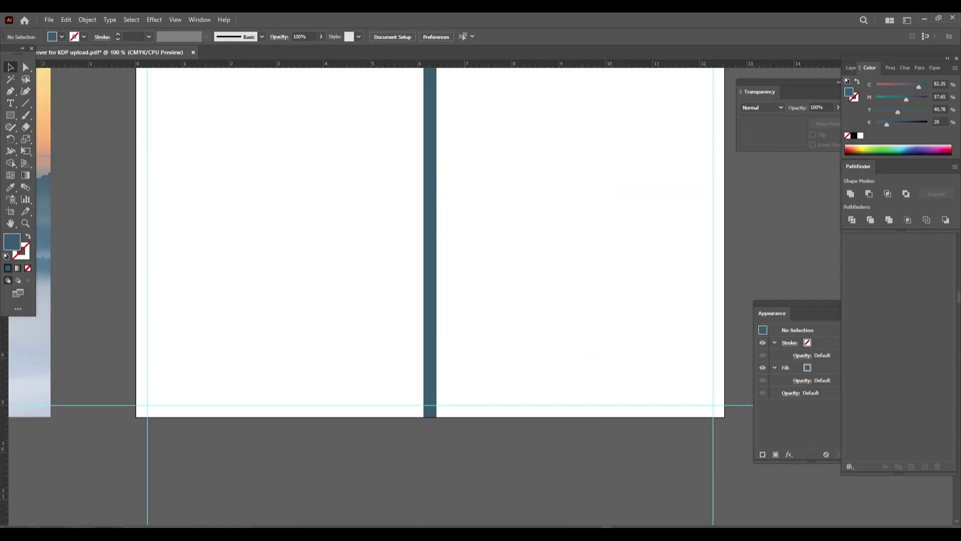
click(587, 500)
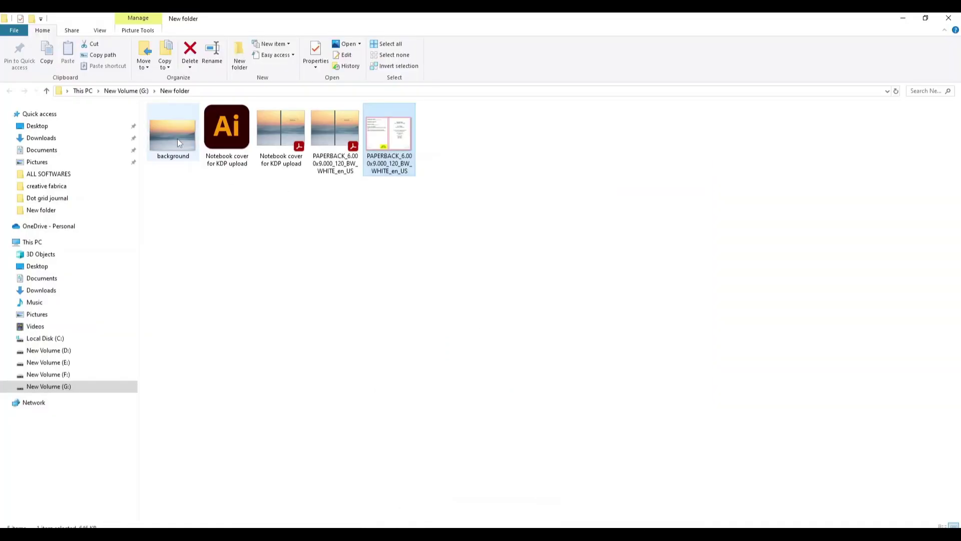
mouse_move(177, 143)
mouse_down()
mouse_move(265, 526)
mouse_move(348, 284)
mouse_up()
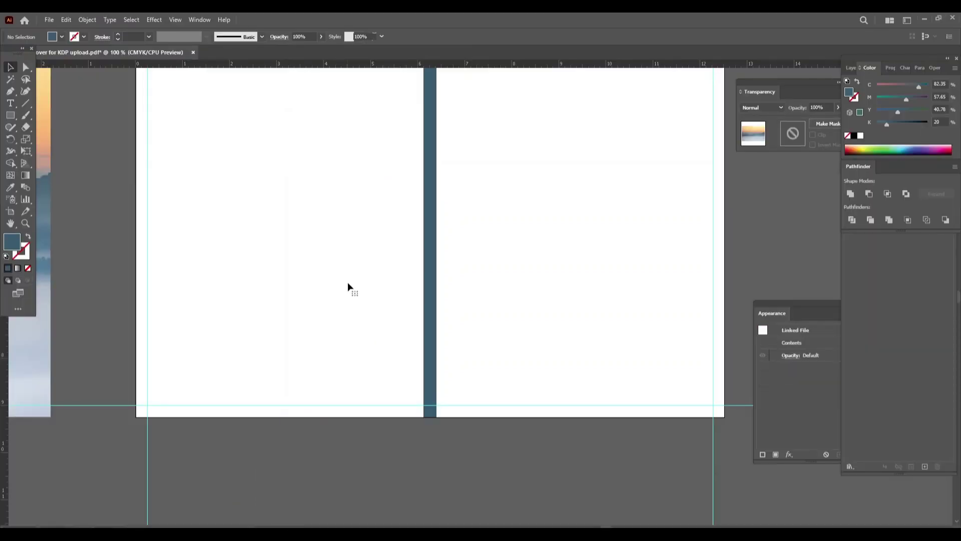
- Scale and centre the sunset mountain photo to cover the whole artboard, bleed included
scroll(347, 281, down, 3)
drag(277, 255, 359, 245)
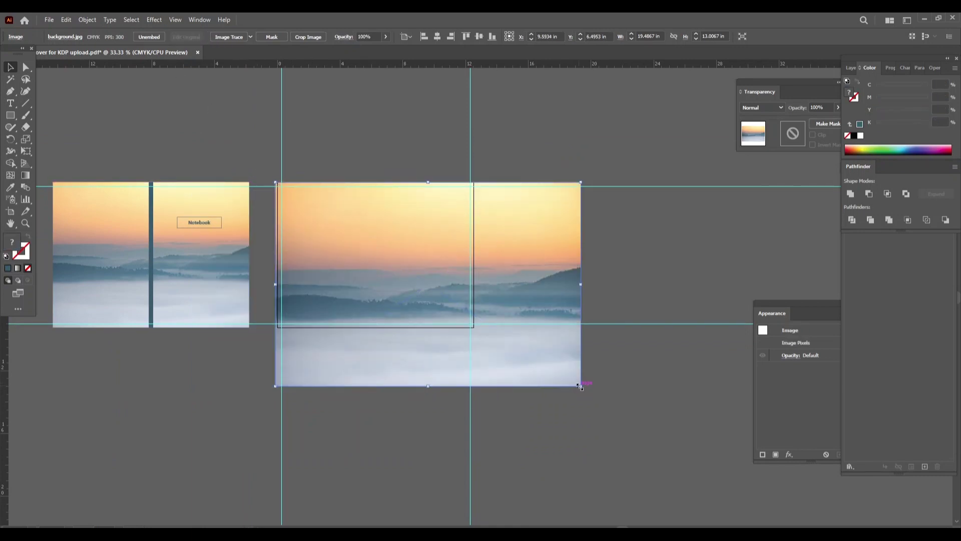
drag(581, 385, 476, 326)
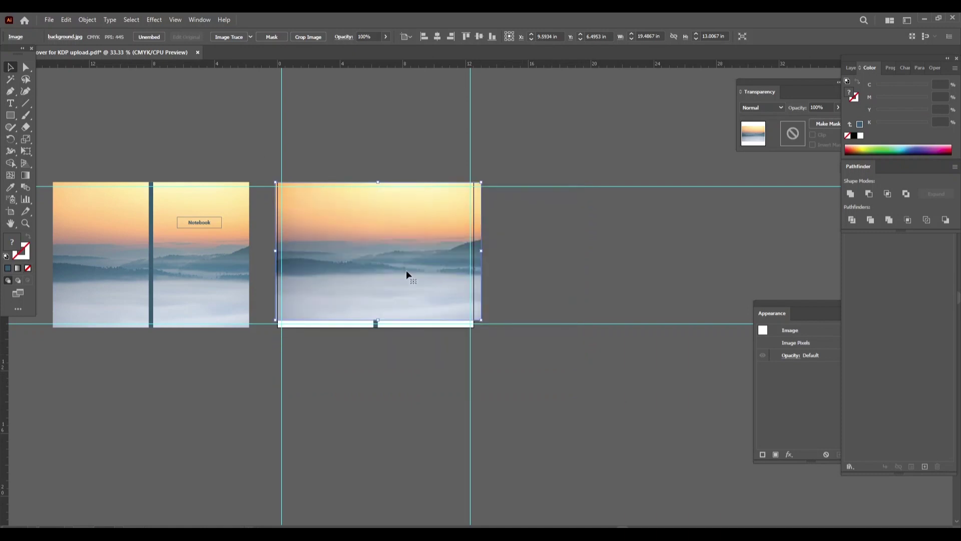
scroll(407, 269, up, 2)
drag(395, 270, 390, 280)
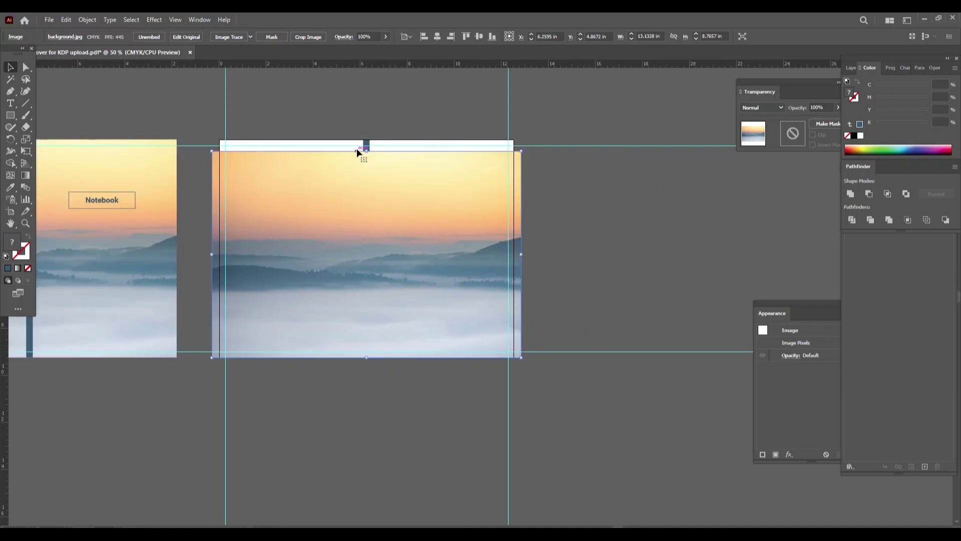
drag(366, 152, 365, 133)
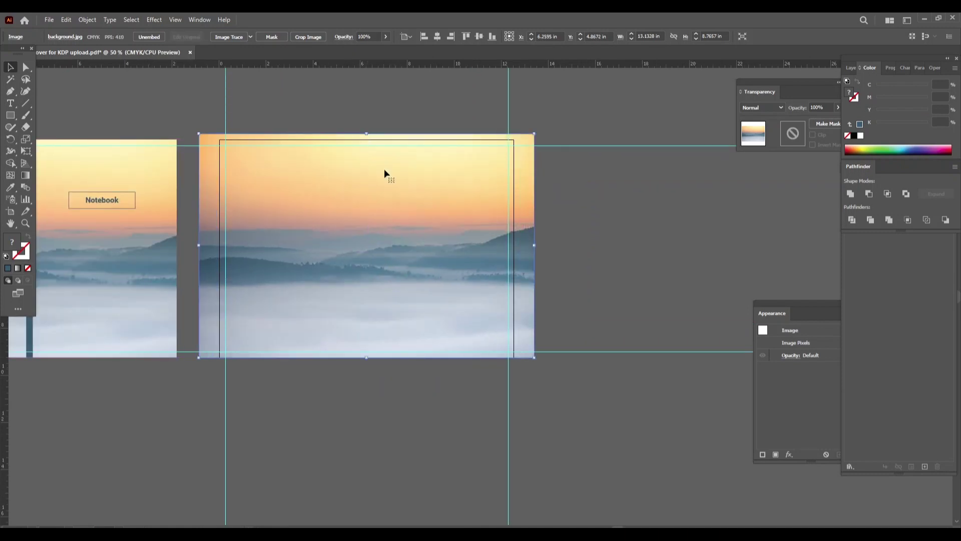
drag(406, 214, 407, 216)
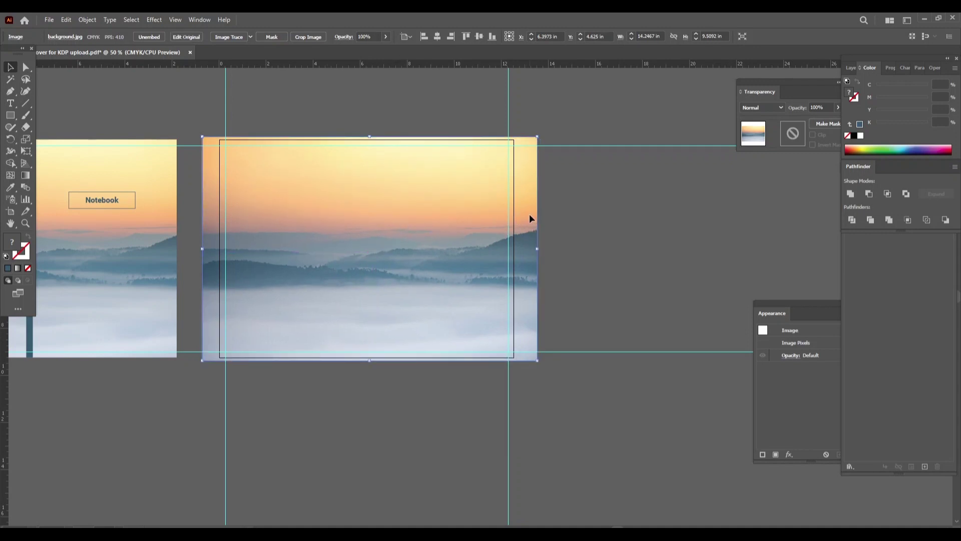
drag(530, 219, 526, 219)
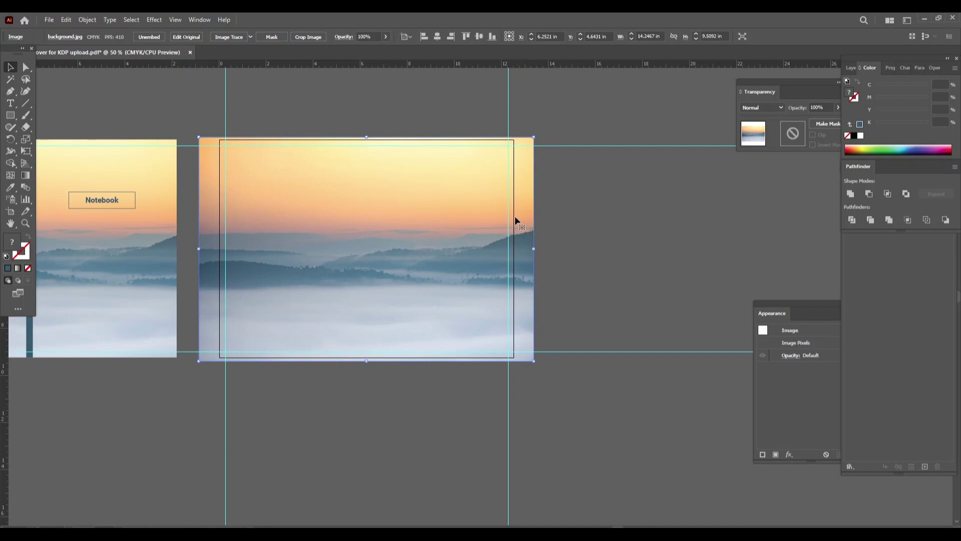
- Crop the sunset photo to the cover's left, right, top and bottom edges
click(306, 38)
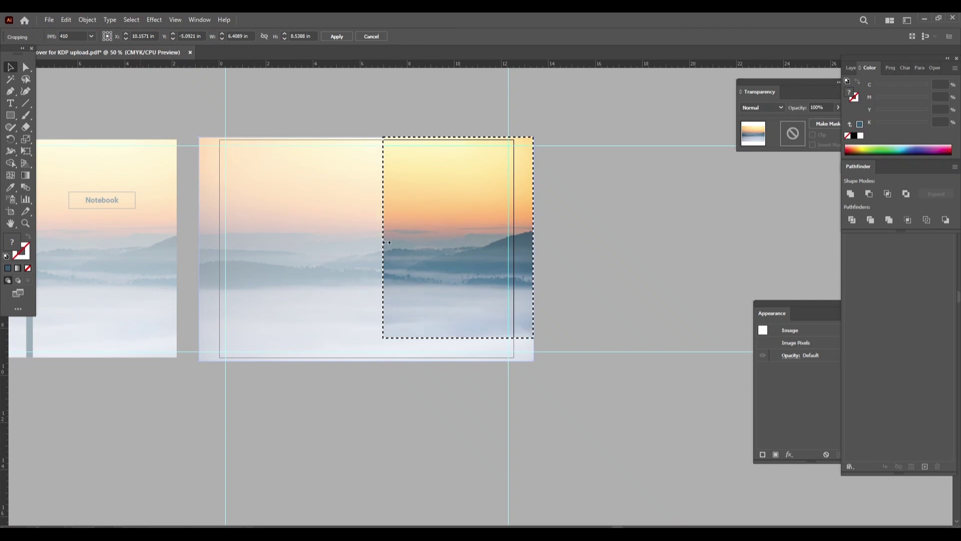
drag(388, 241, 221, 233)
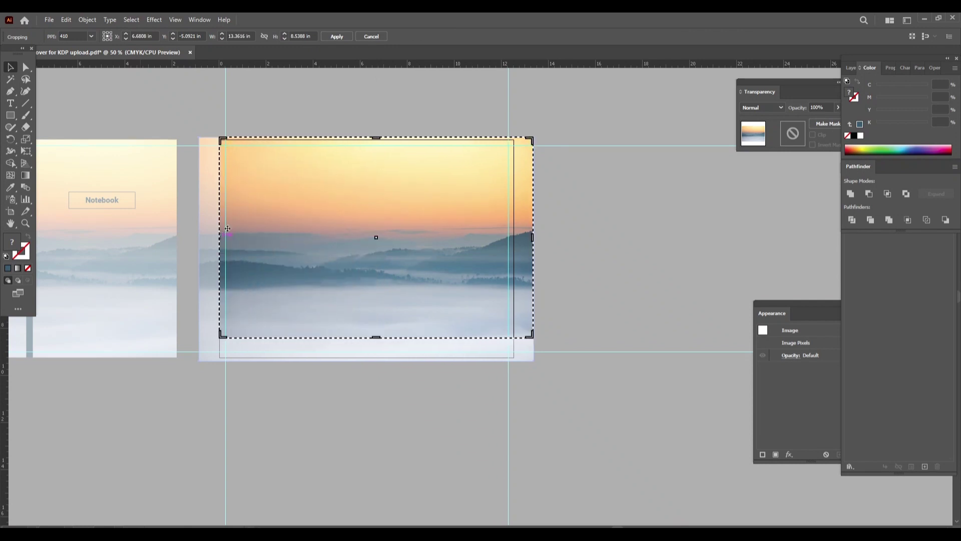
drag(533, 237, 512, 237)
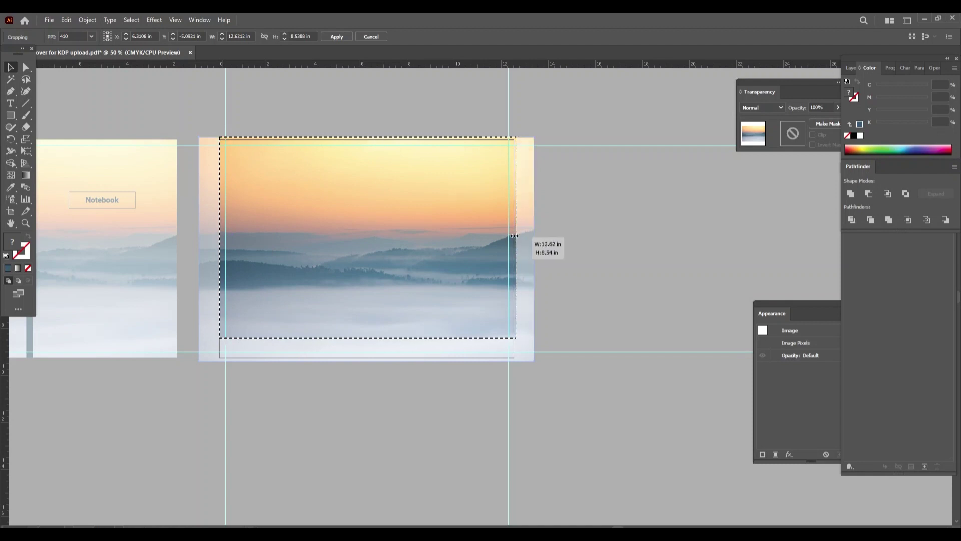
scroll(354, 144, up, 2)
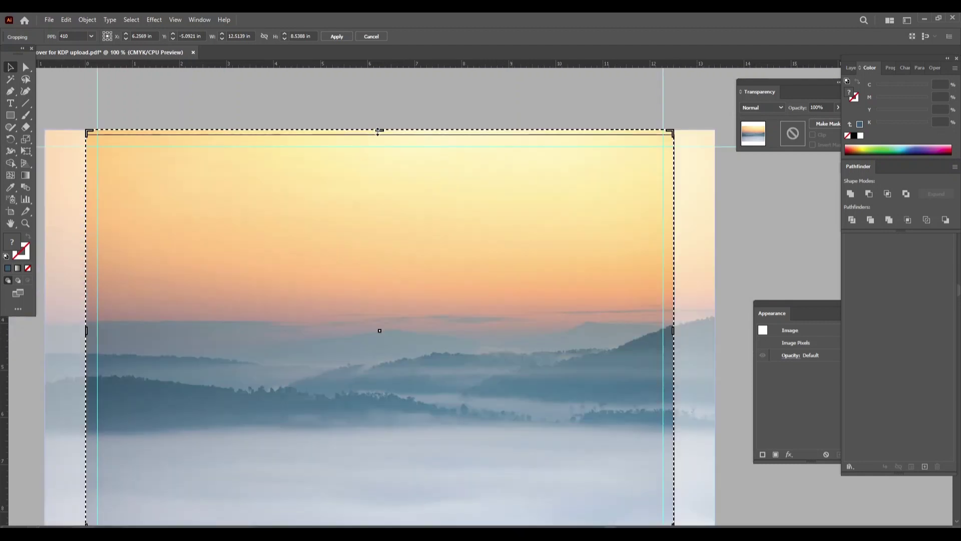
drag(379, 134, 377, 138)
scroll(377, 300, down, 5)
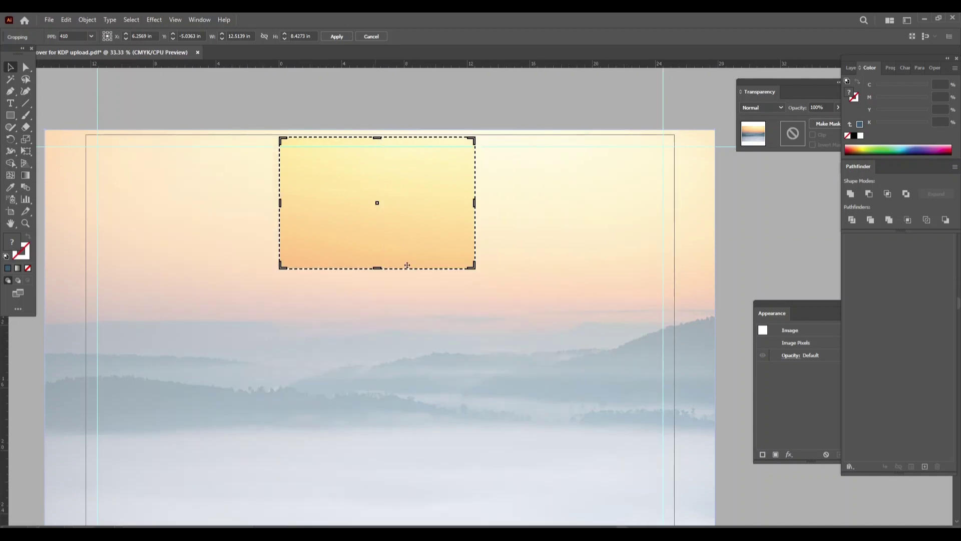
drag(377, 233, 373, 272)
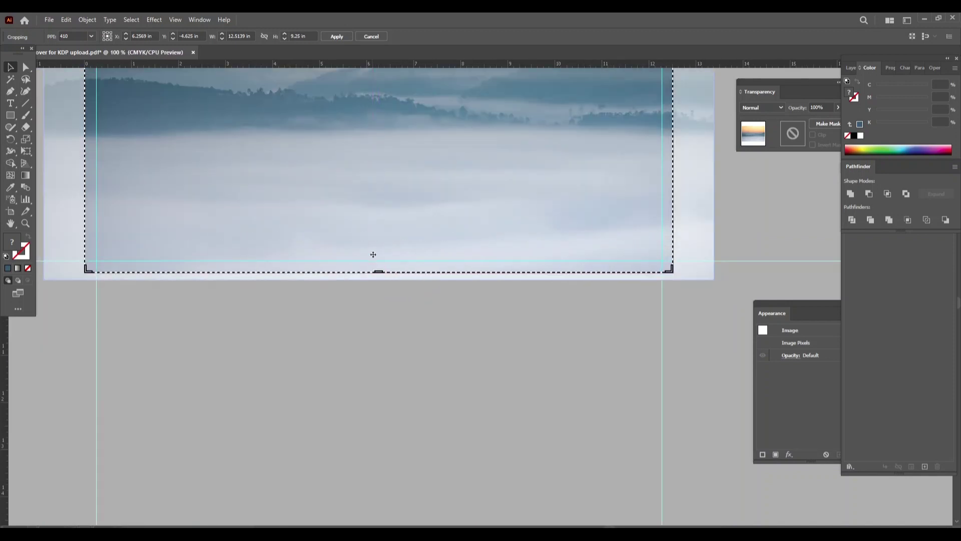
click(332, 37)
- Send the cropped sunset image behind the dark teal spine
key(ctrl+minus)
key(ctrl+minus)
key(ctrl+minus)
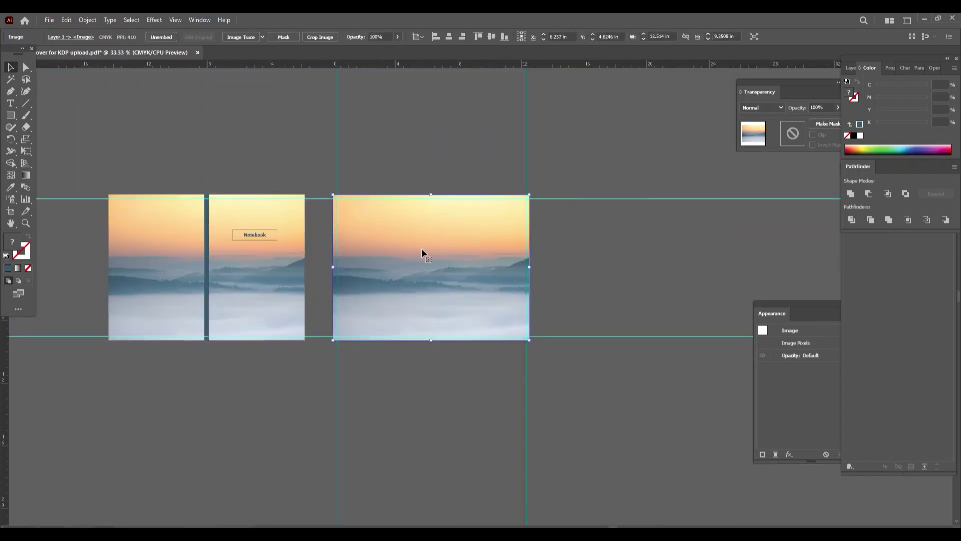
scroll(422, 248, up, 1)
click(432, 139)
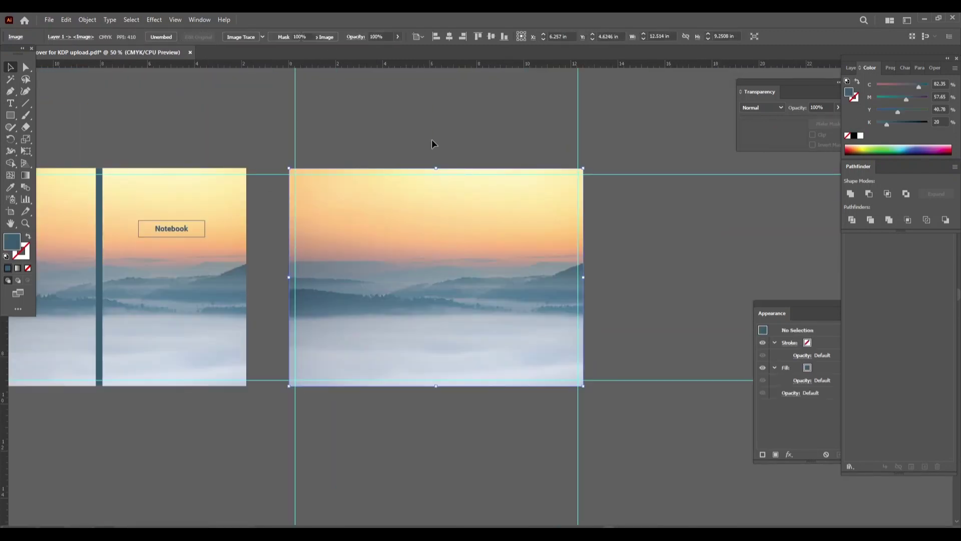
click(443, 201)
key(ctrl+shift+bracketleft)
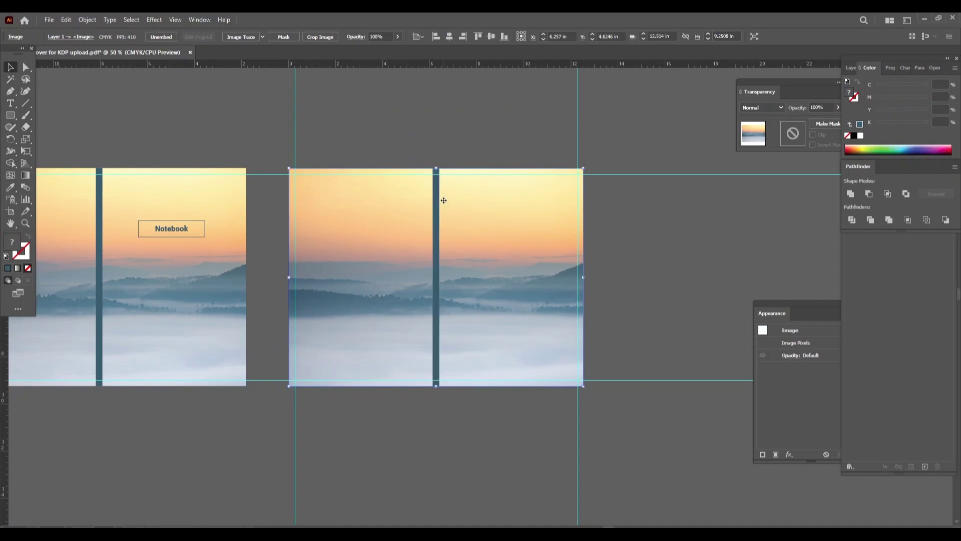
click(428, 140)
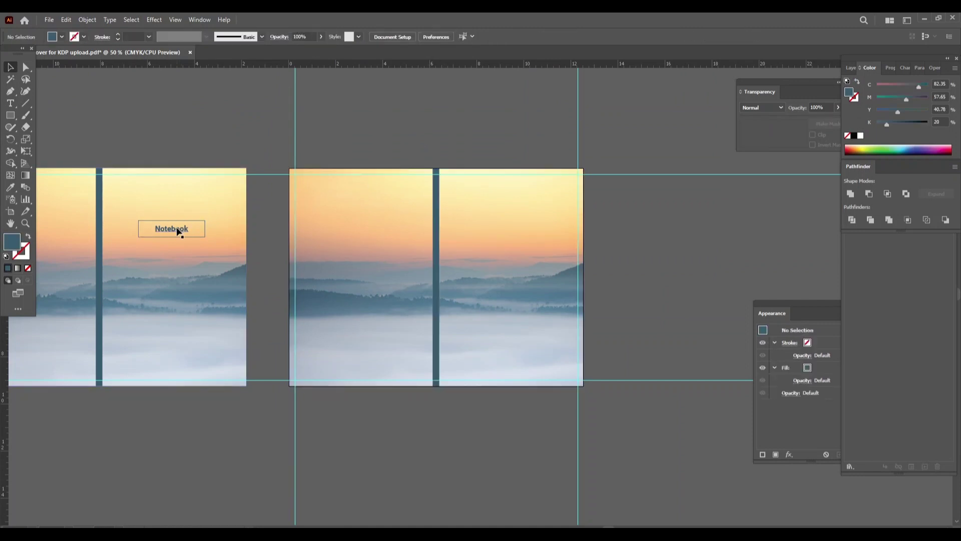
- Move the Notebook label and its box onto the front cover
click(176, 228)
shift+click(201, 221)
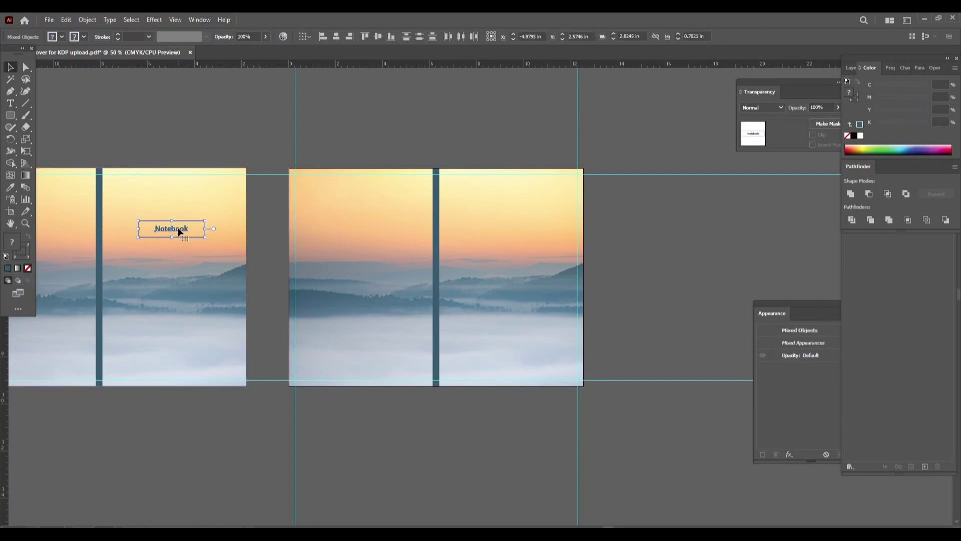
drag(179, 231, 516, 214)
- Delete the old cover image beside the artboard and fit the new cover in view
click(635, 223)
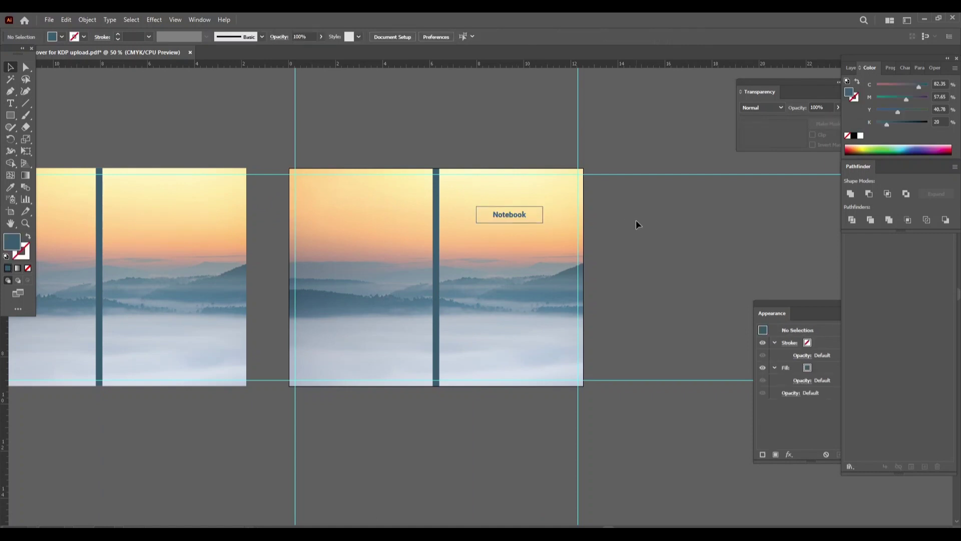
scroll(553, 228, up, 2)
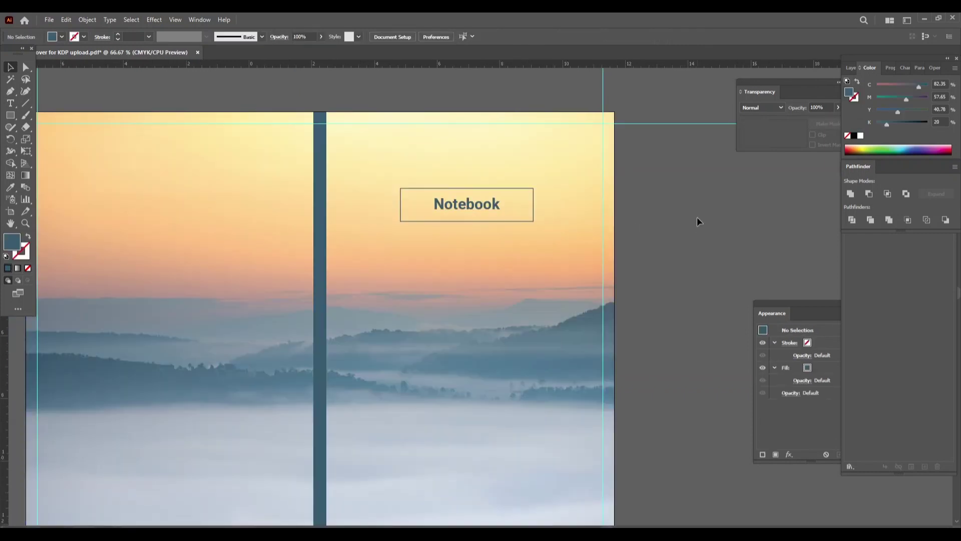
scroll(697, 217, down, 2)
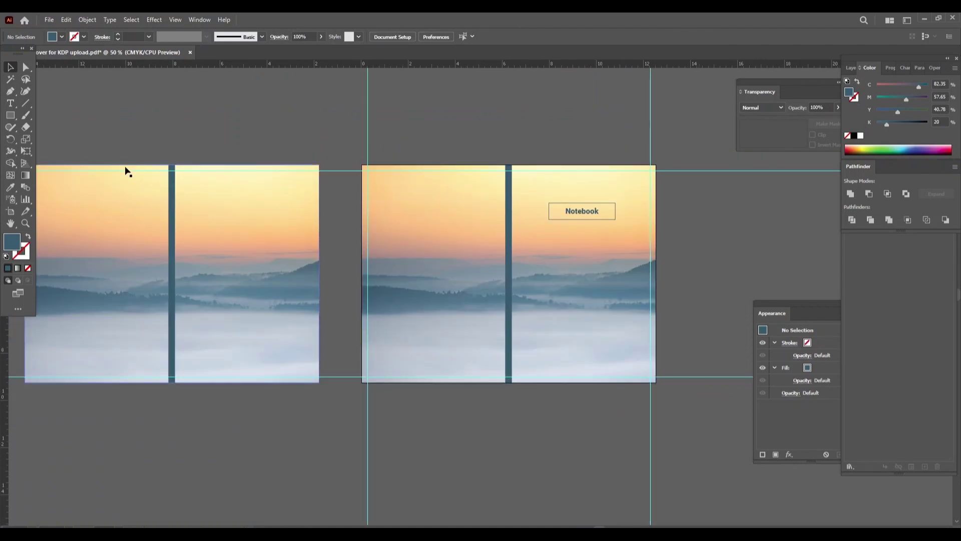
scroll(134, 146, down, 1)
scroll(118, 164, down, 1)
drag(96, 135, 221, 283)
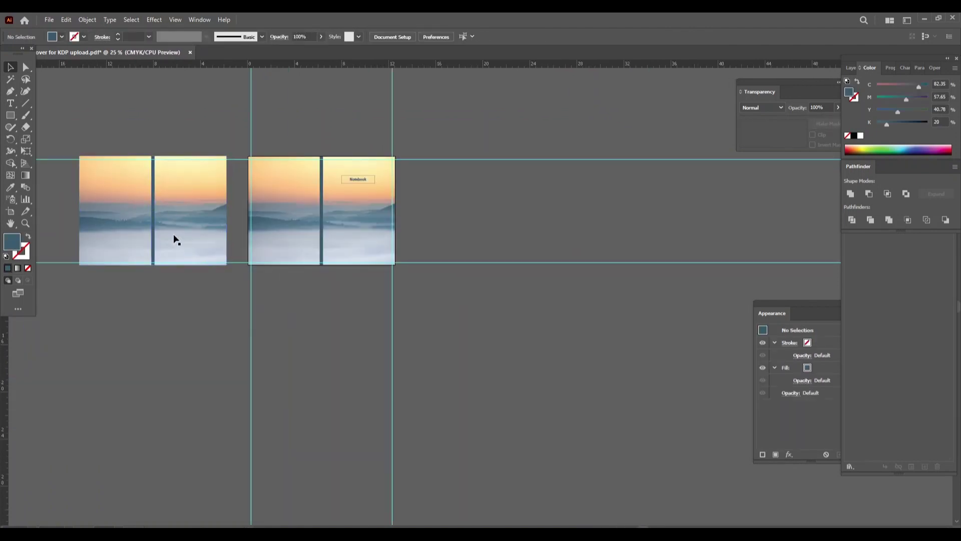
scroll(172, 238, up, 1)
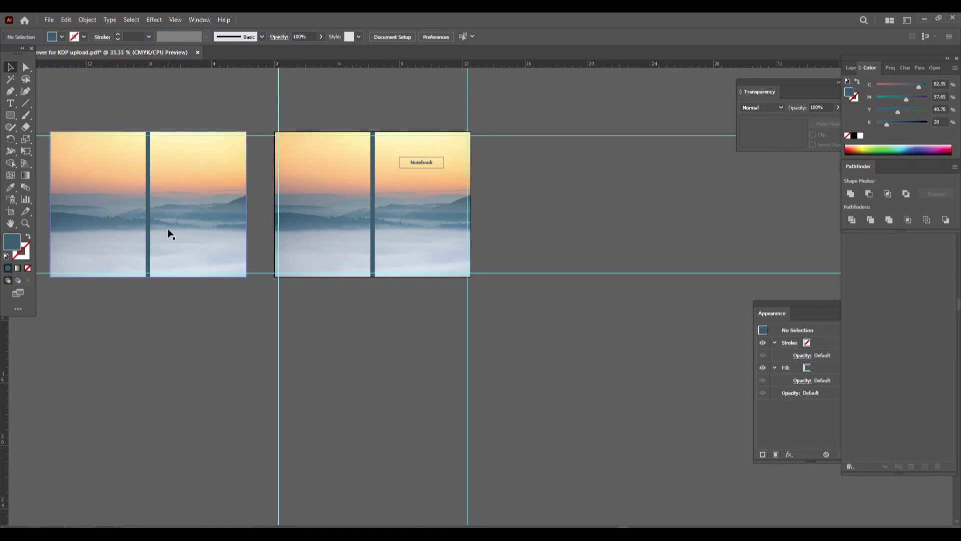
click(191, 216)
key(Delete)
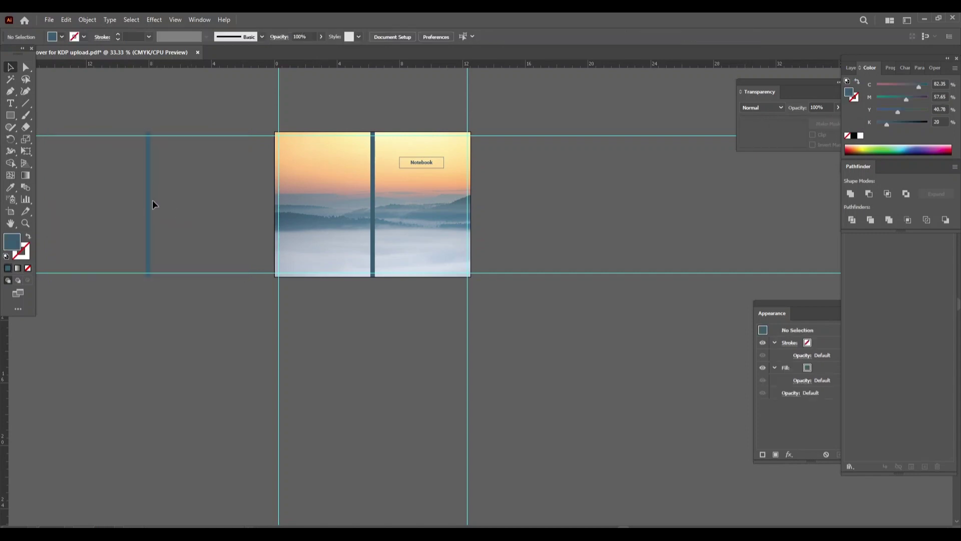
click(149, 207)
click(322, 103)
key(ctrl+0)
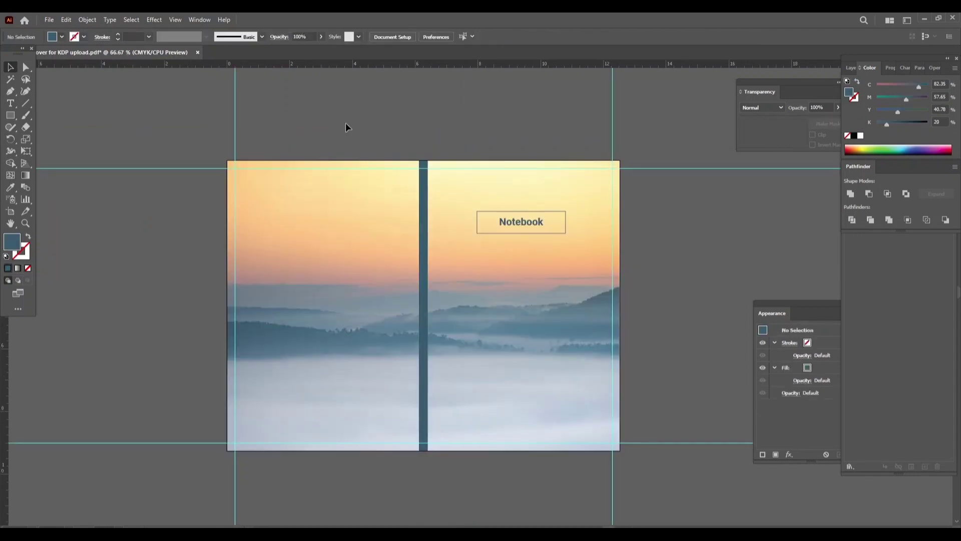
click(49, 19)
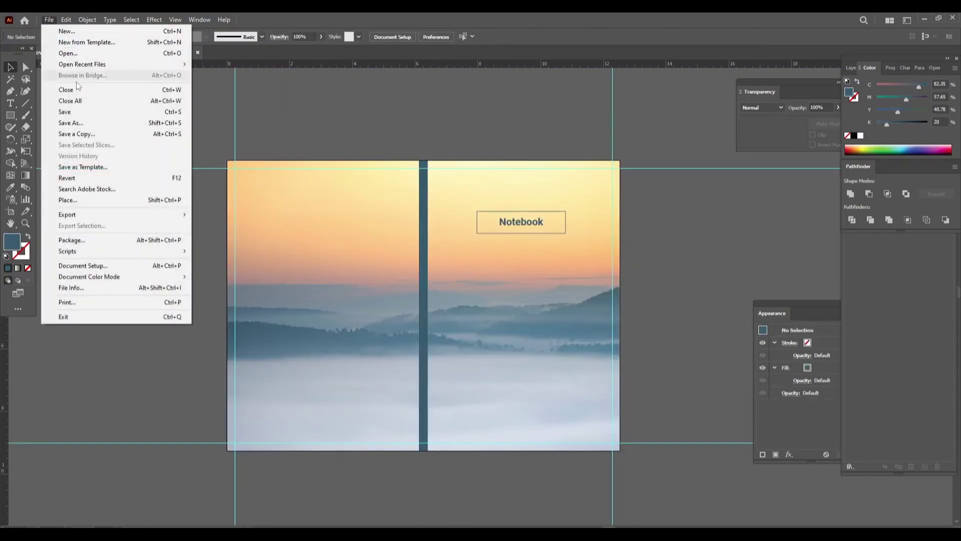
- Save 'Notebook cover' in Adobe Illustrator (*.AI) format, overwriting the existing file
click(78, 113)
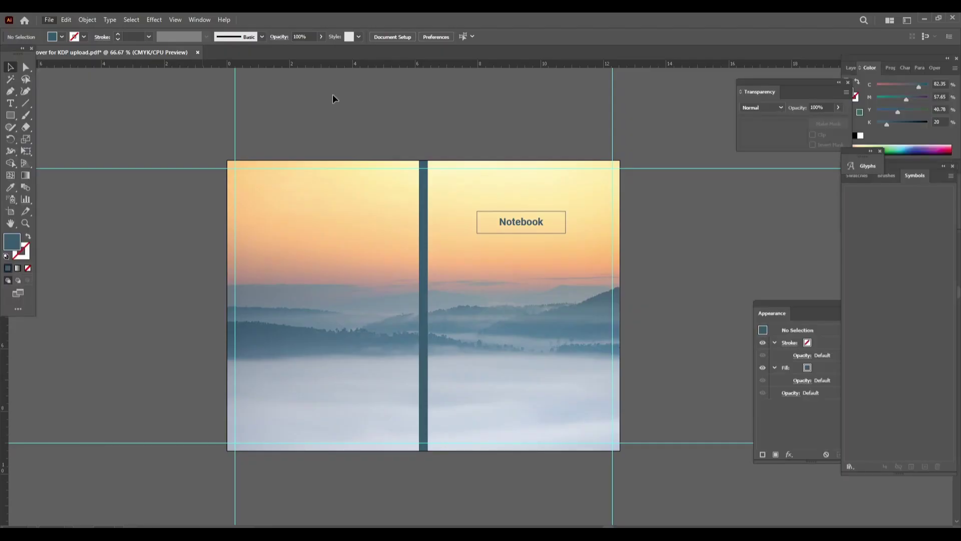
click(50, 20)
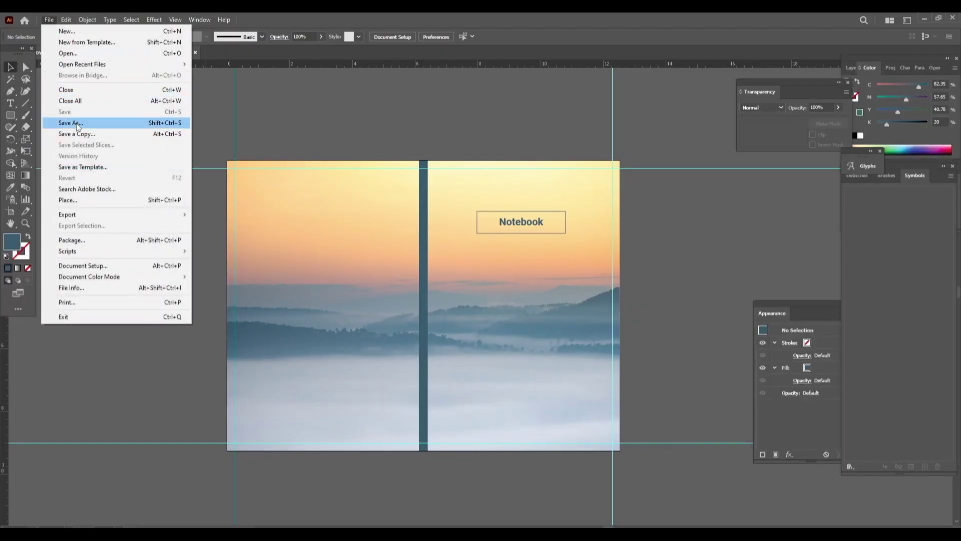
click(71, 122)
click(160, 416)
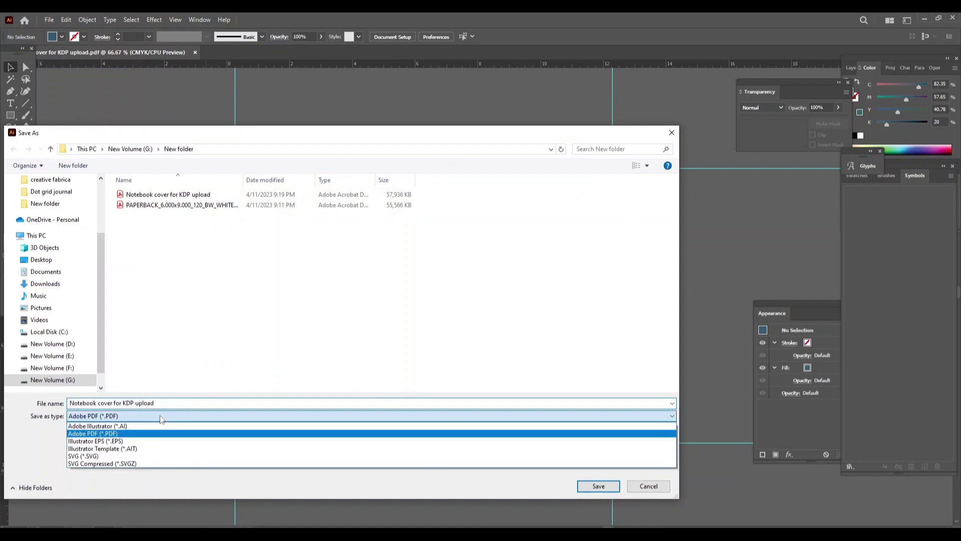
click(154, 427)
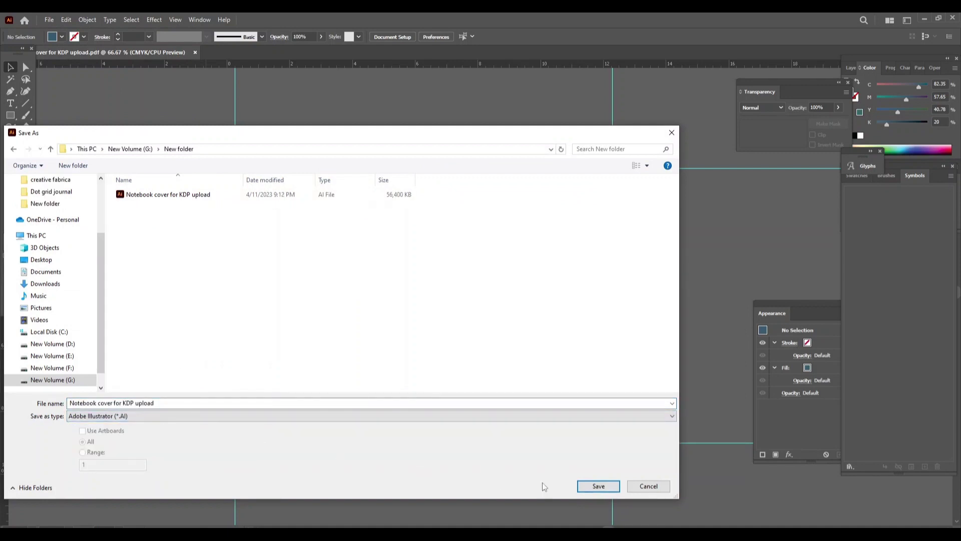
click(596, 488)
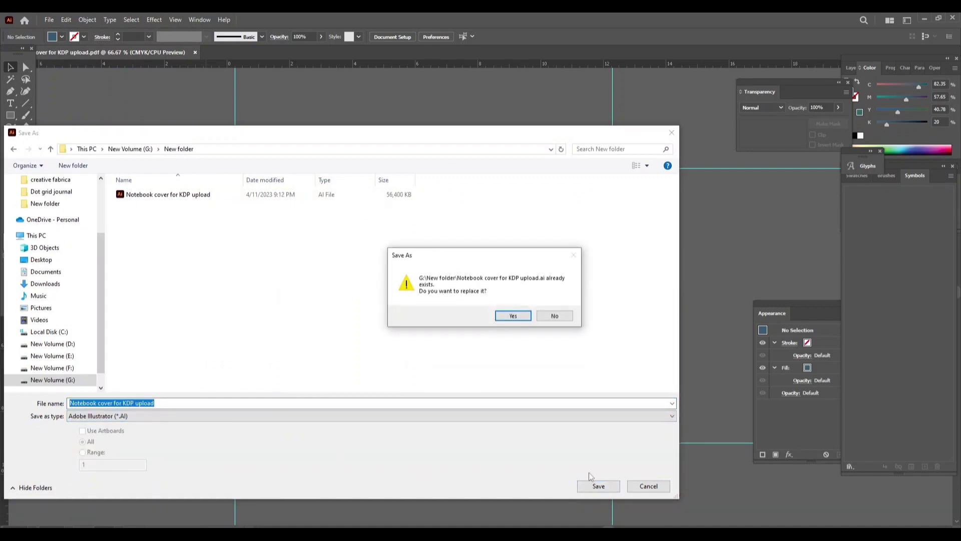
click(515, 316)
click(513, 417)
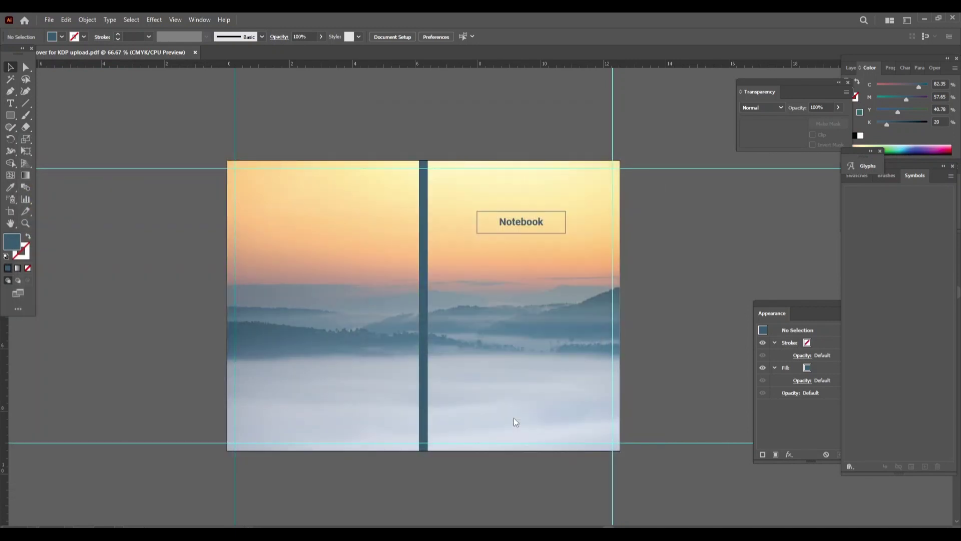